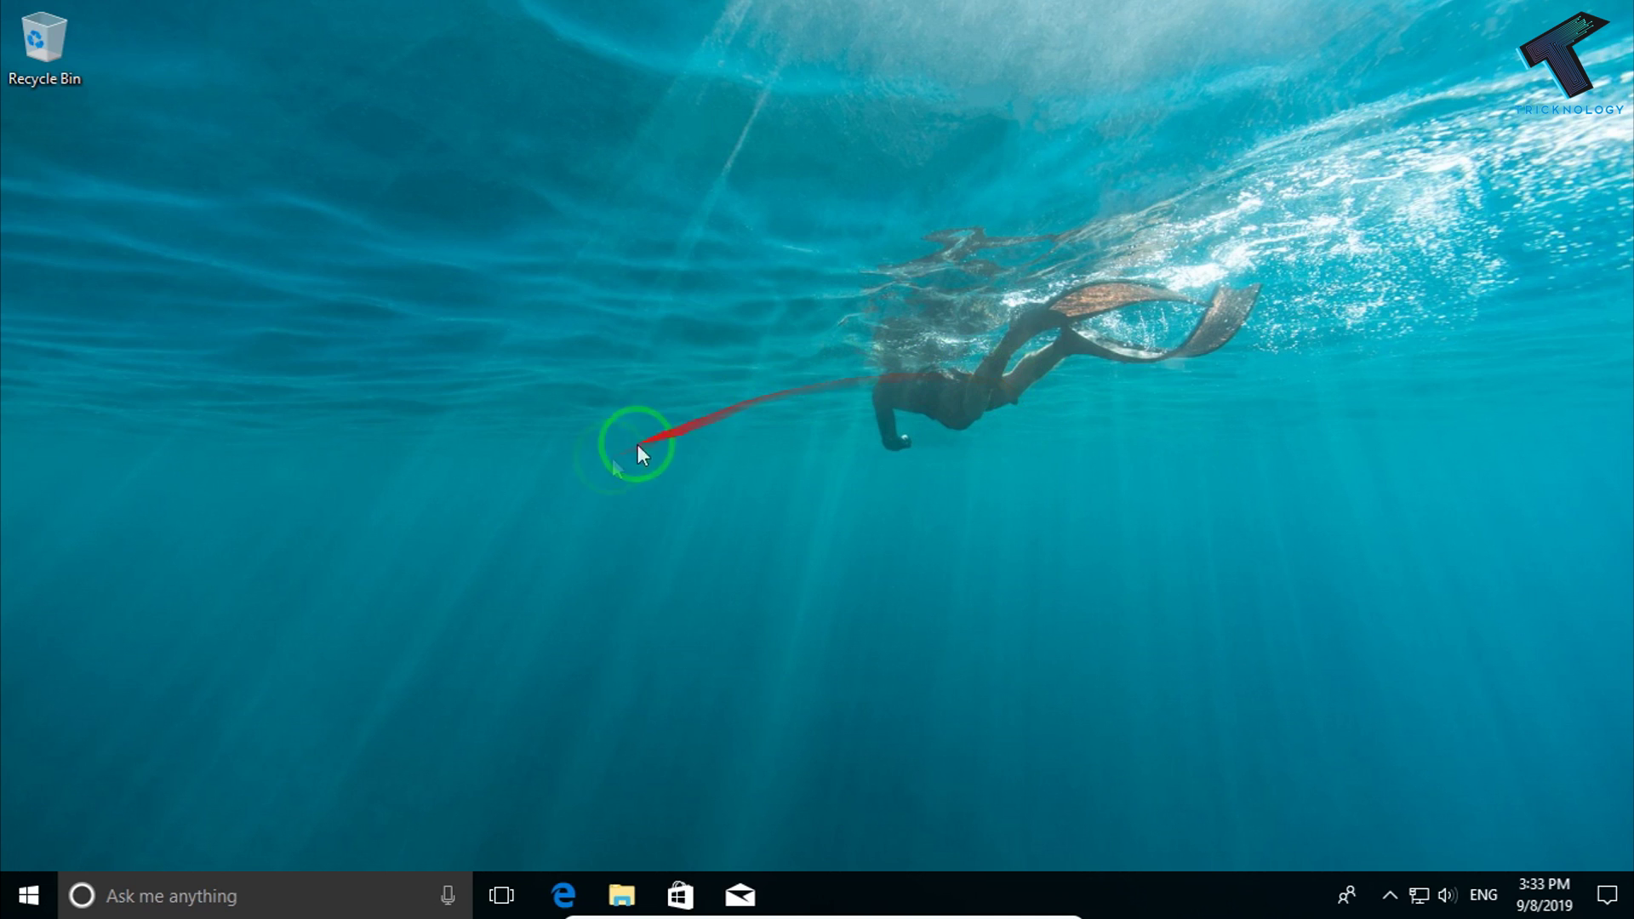
Turn Remote Desktop On in Settings and select the PC name DESKTOP-8RH98N3 for copying
click(29, 895)
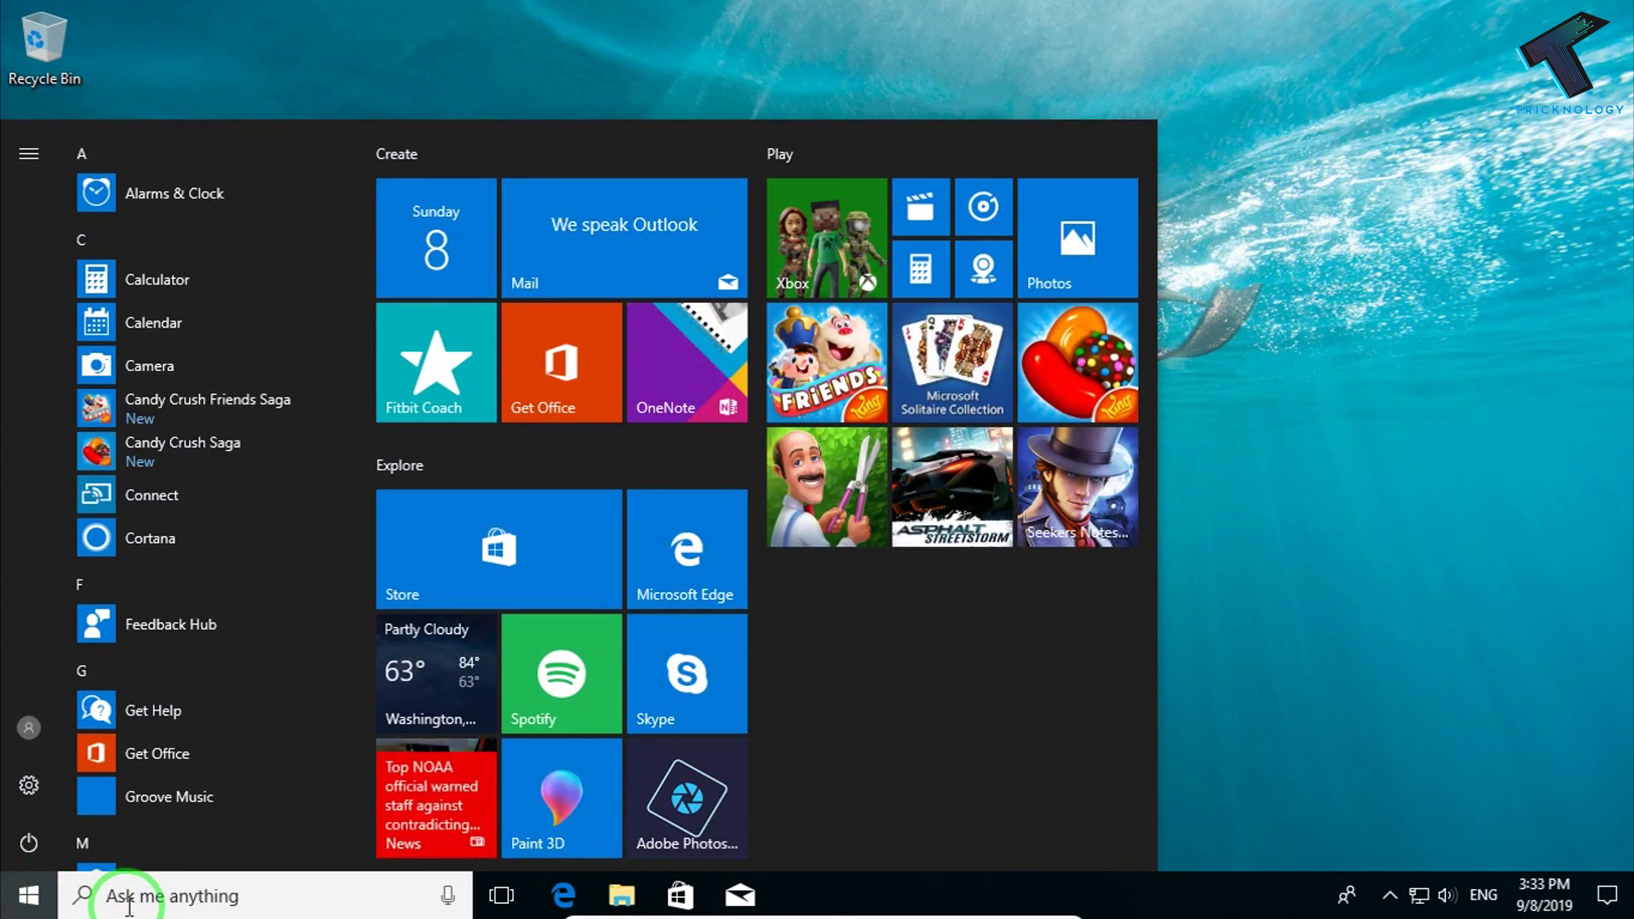
text(remote desktop )
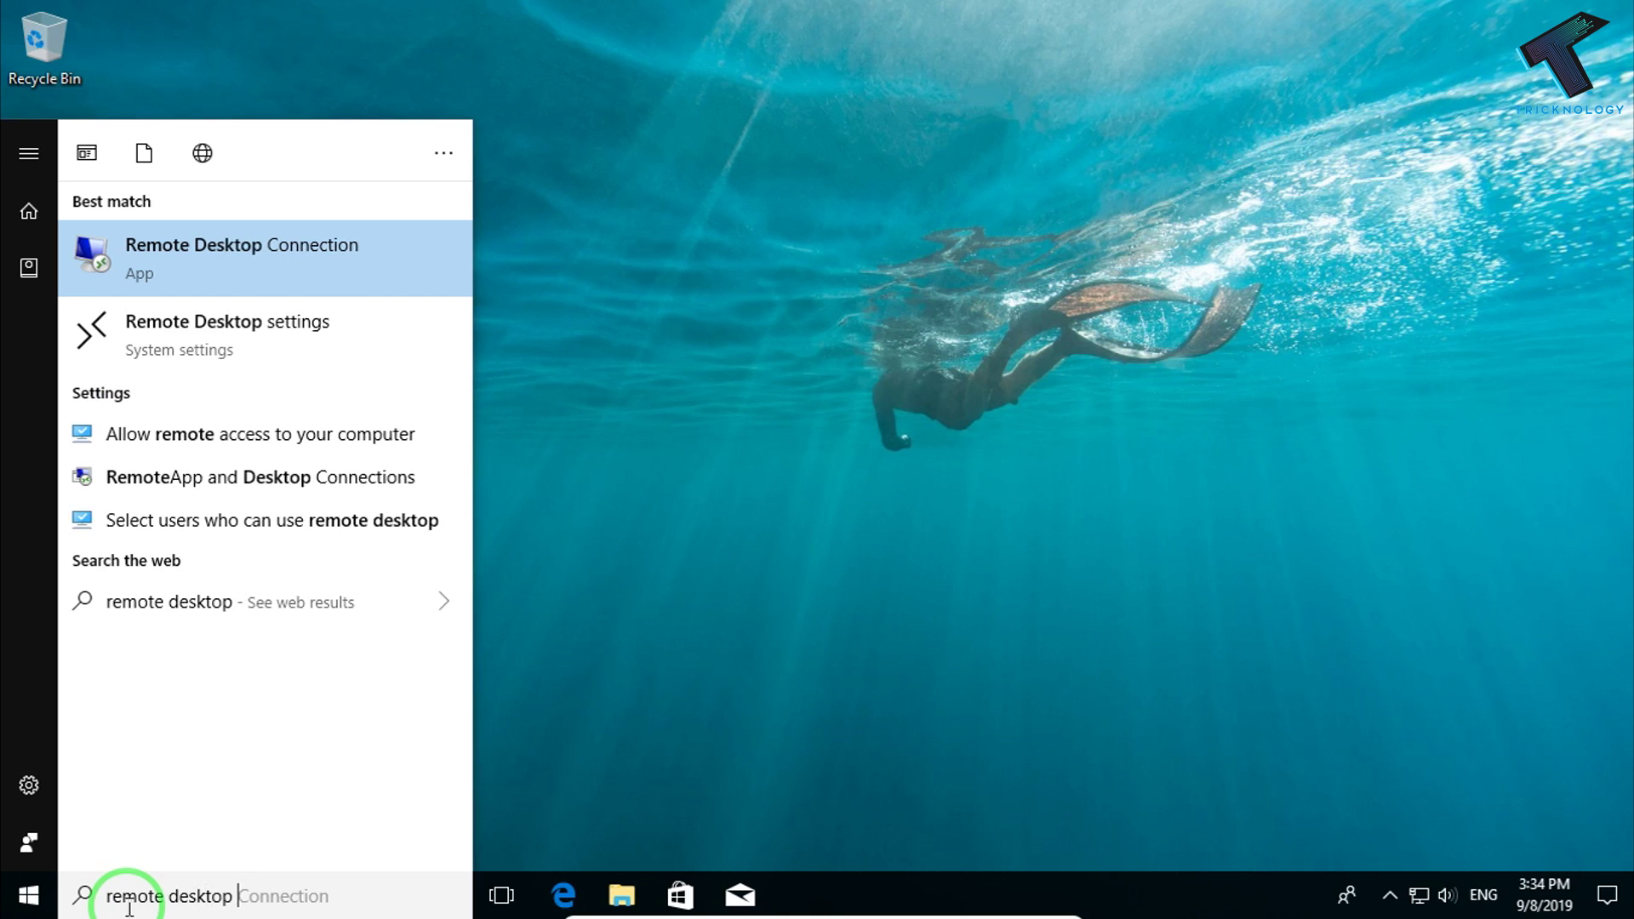
text(settings)
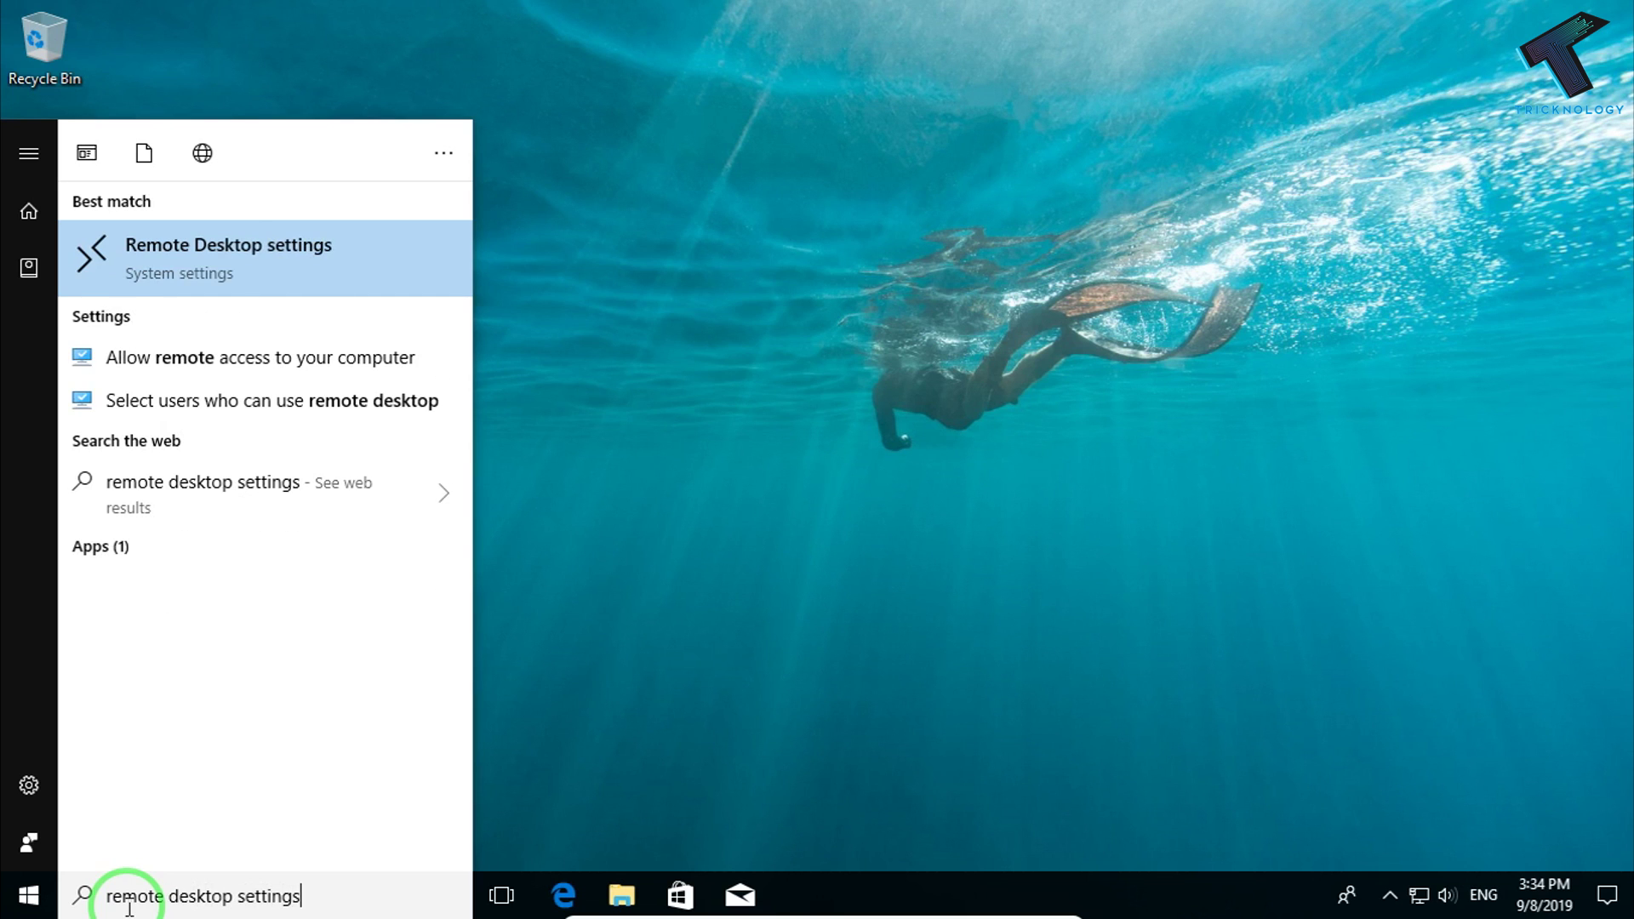
click(177, 288)
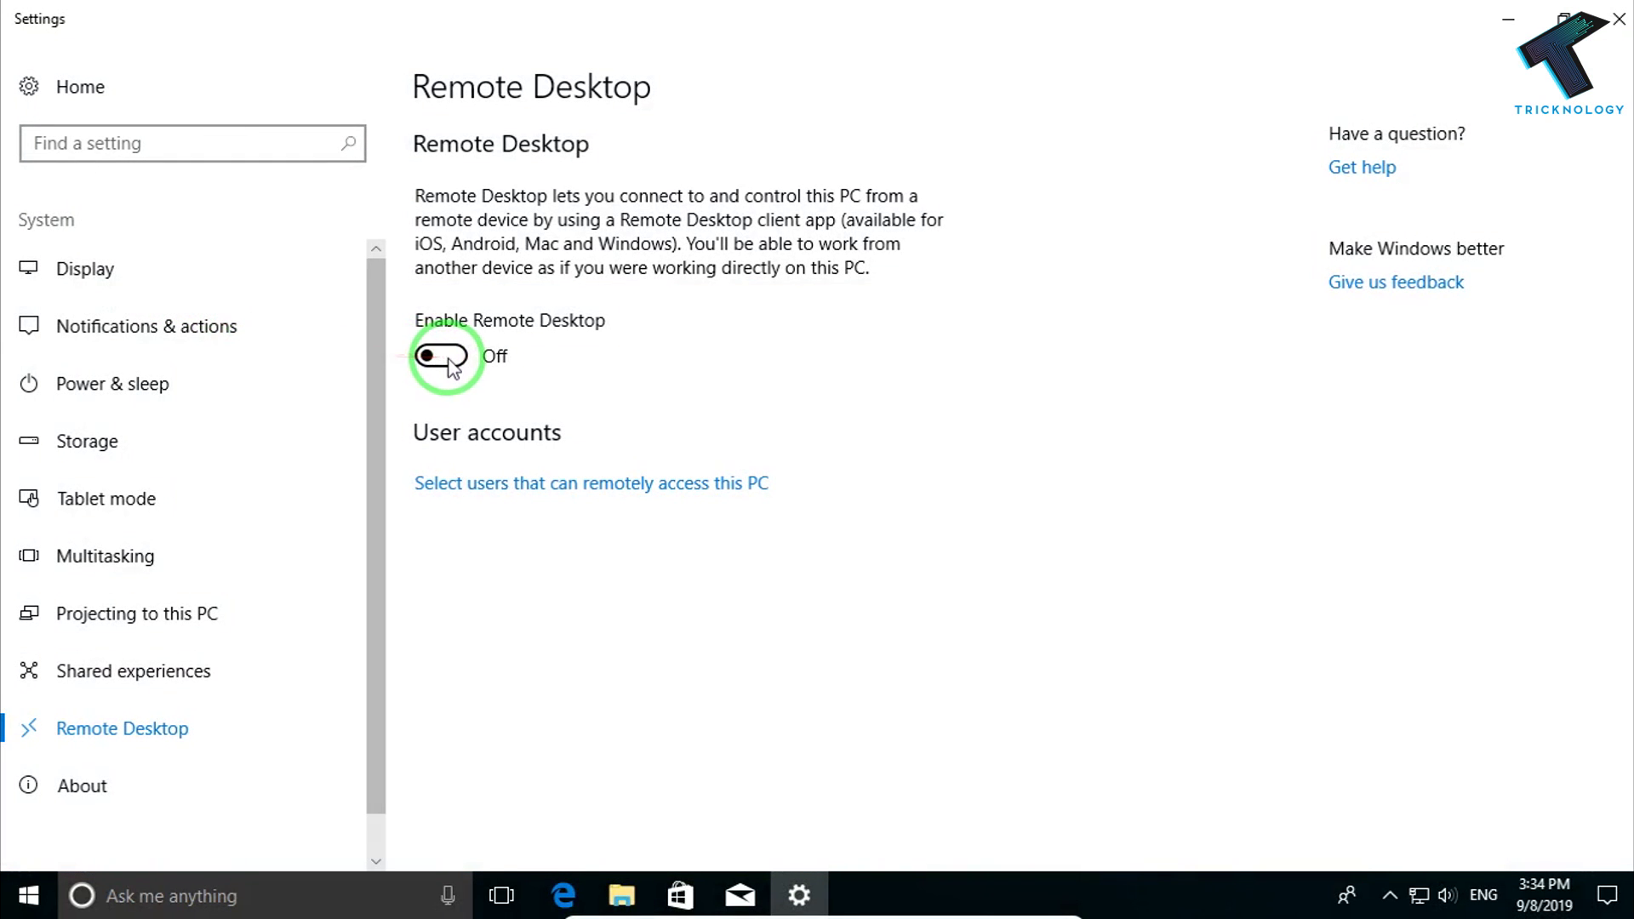
click(449, 357)
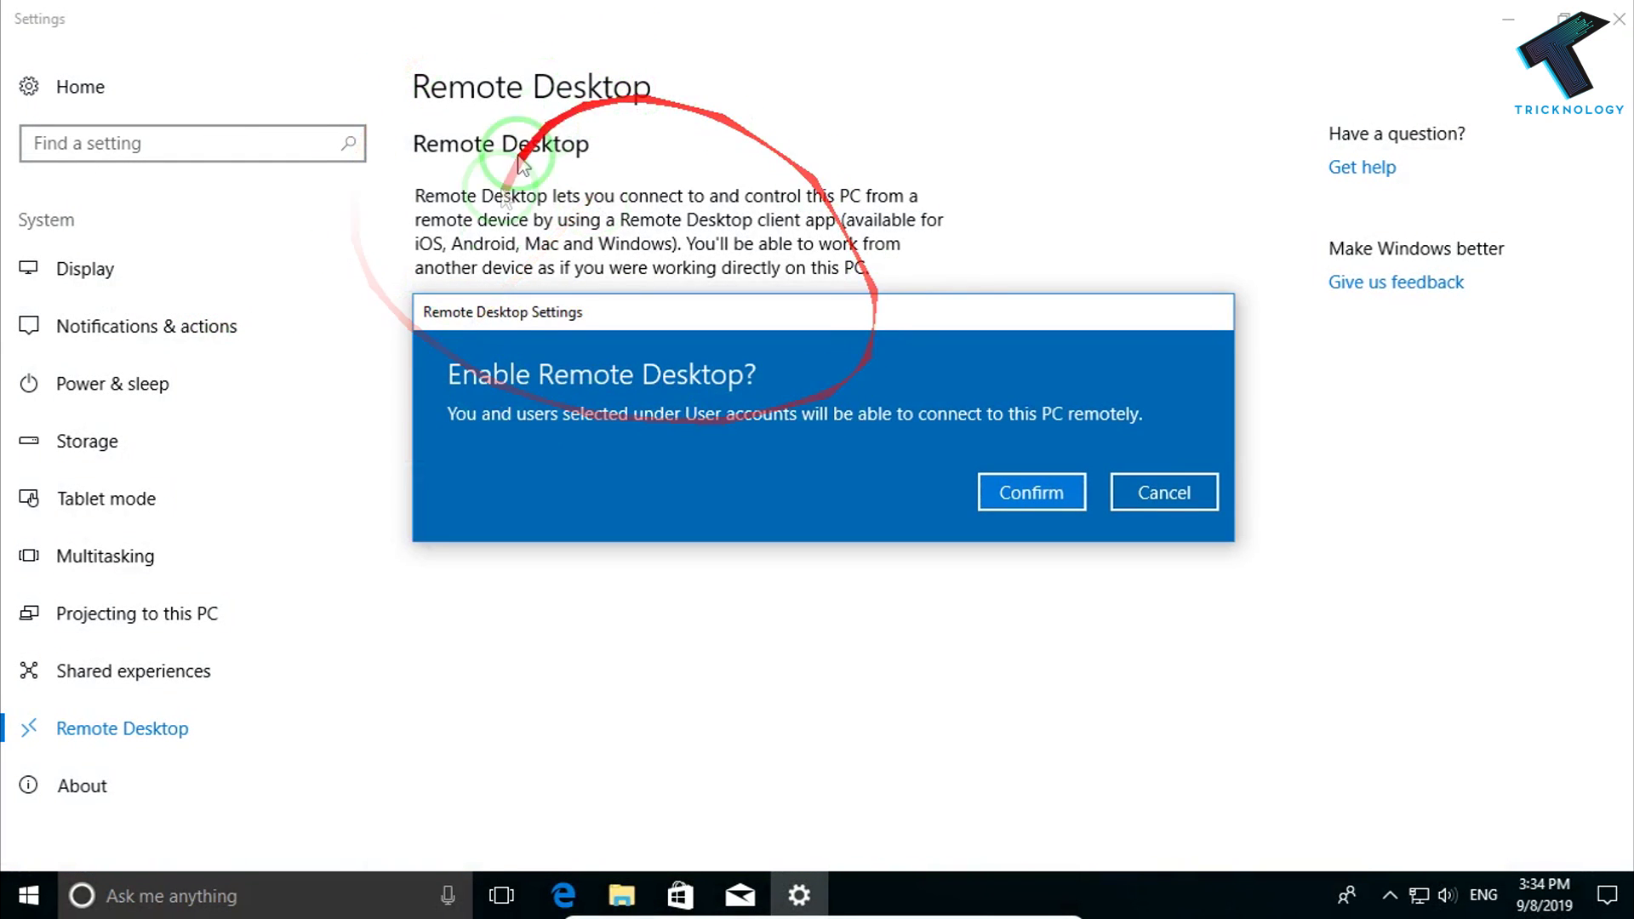
click(1022, 494)
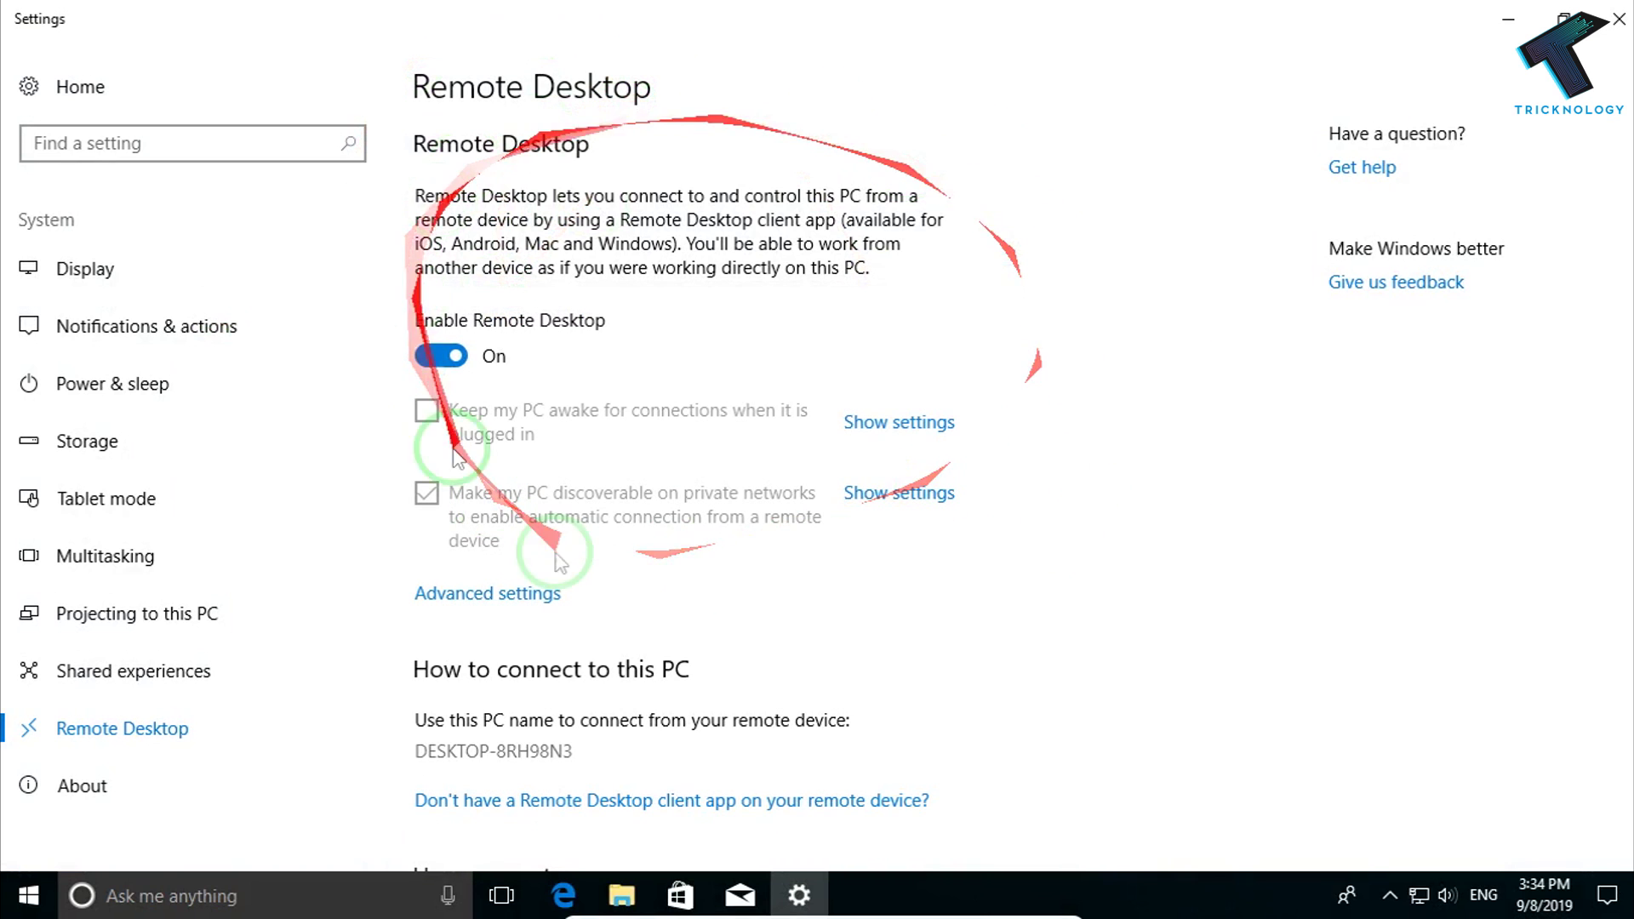
scroll(553, 587, down, 3)
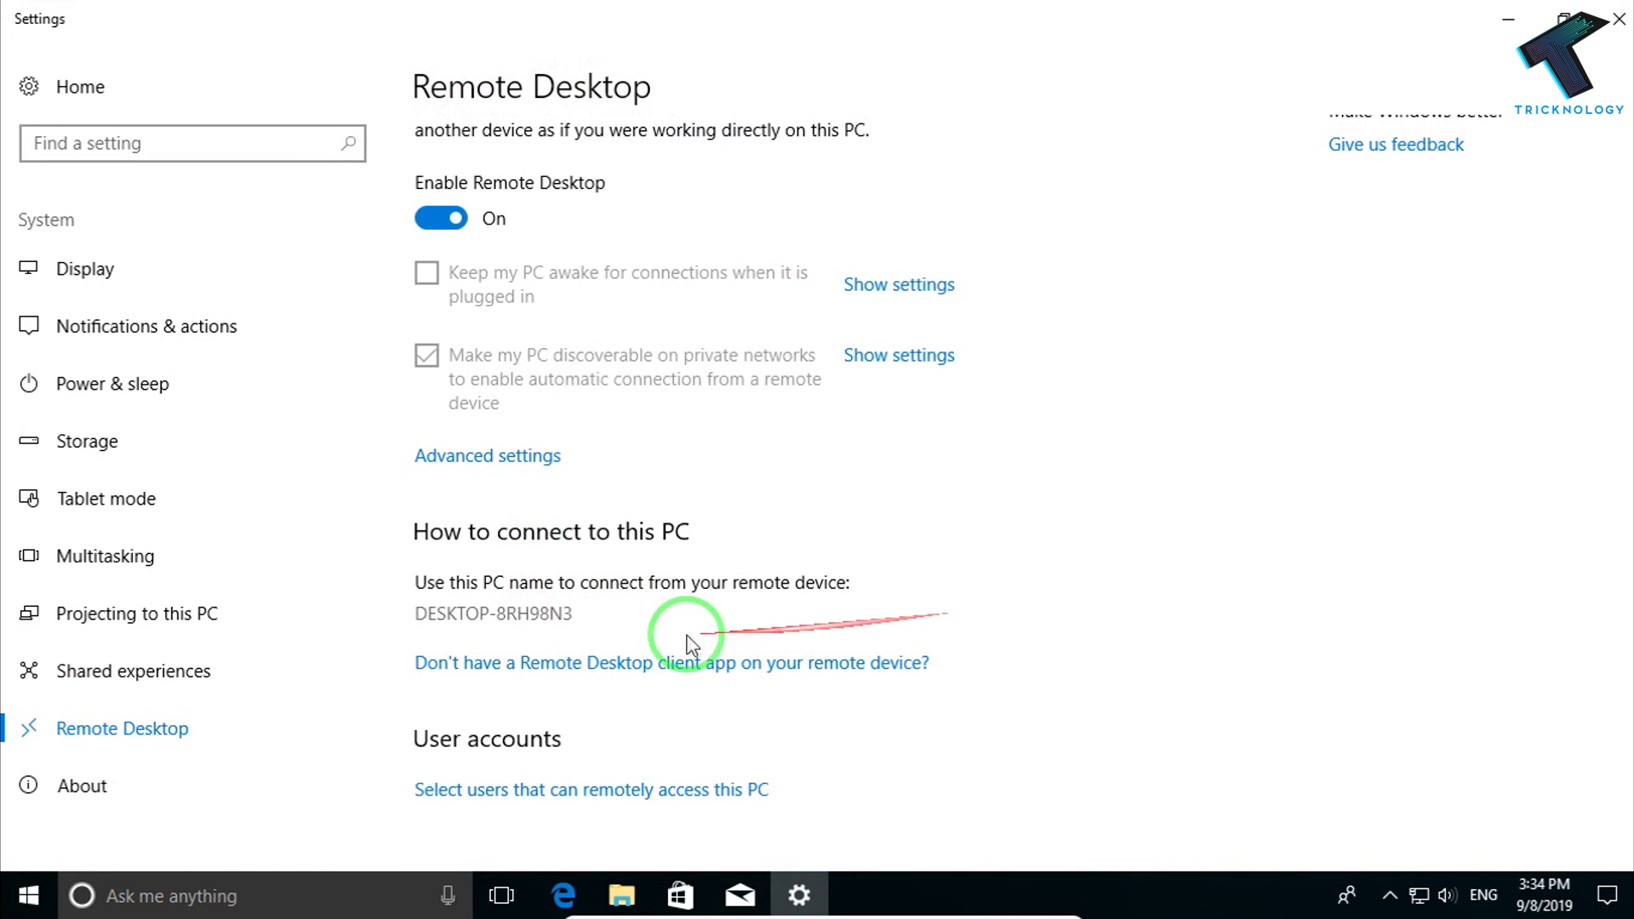
drag(415, 613, 592, 606)
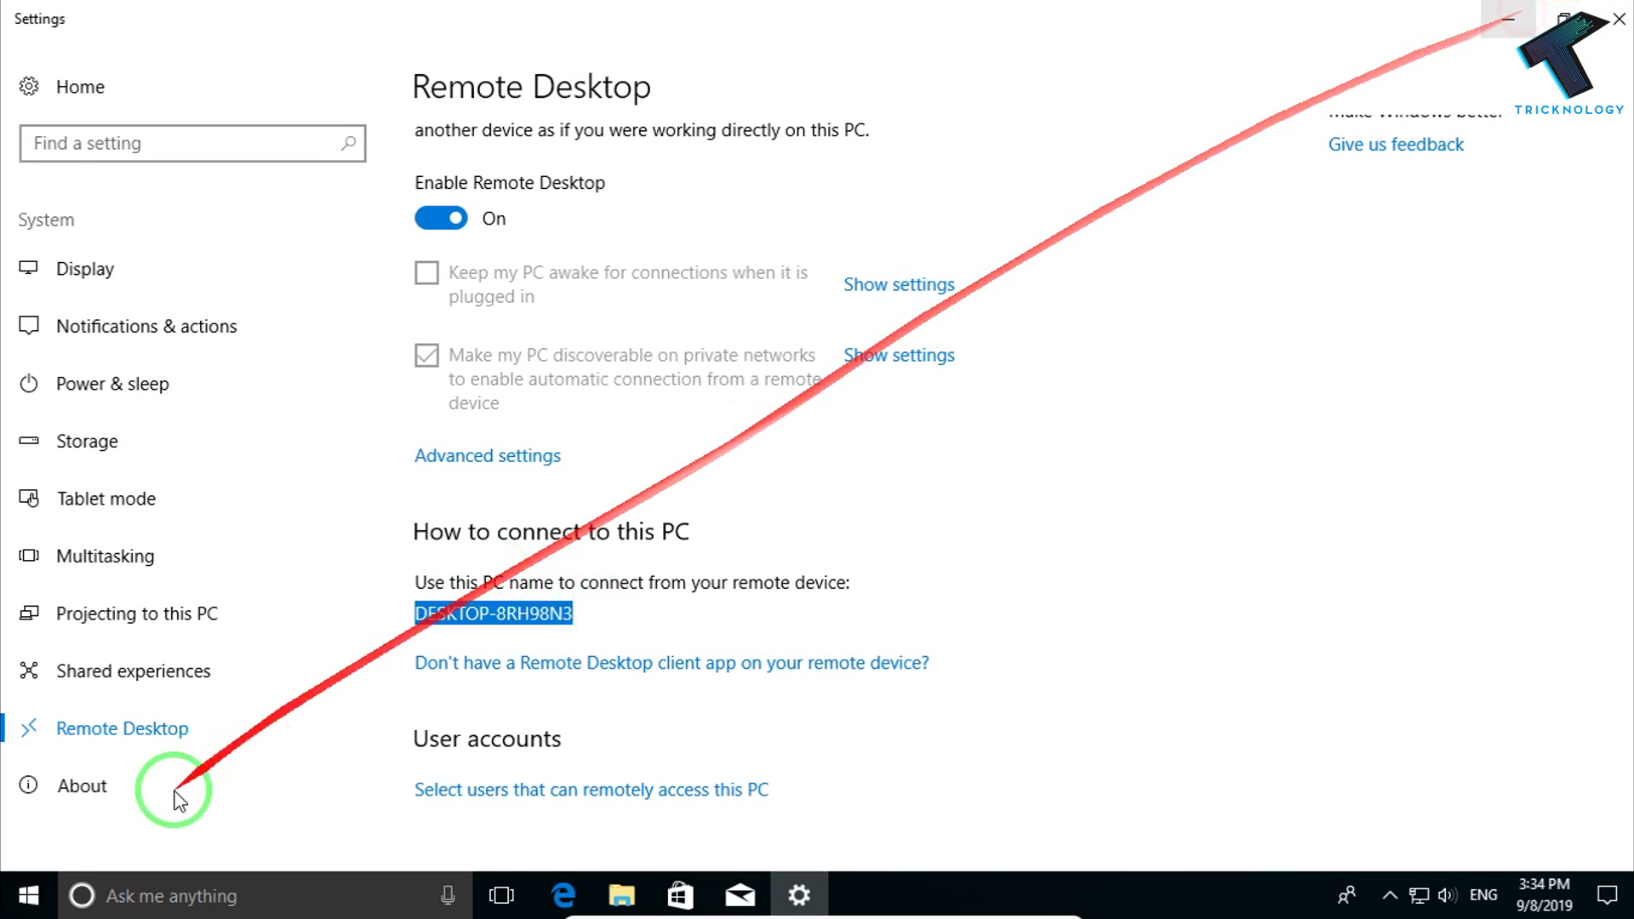
Minimize Settings and launch Notepad from a Start search for 'notep' to hold the PC name
click(1507, 19)
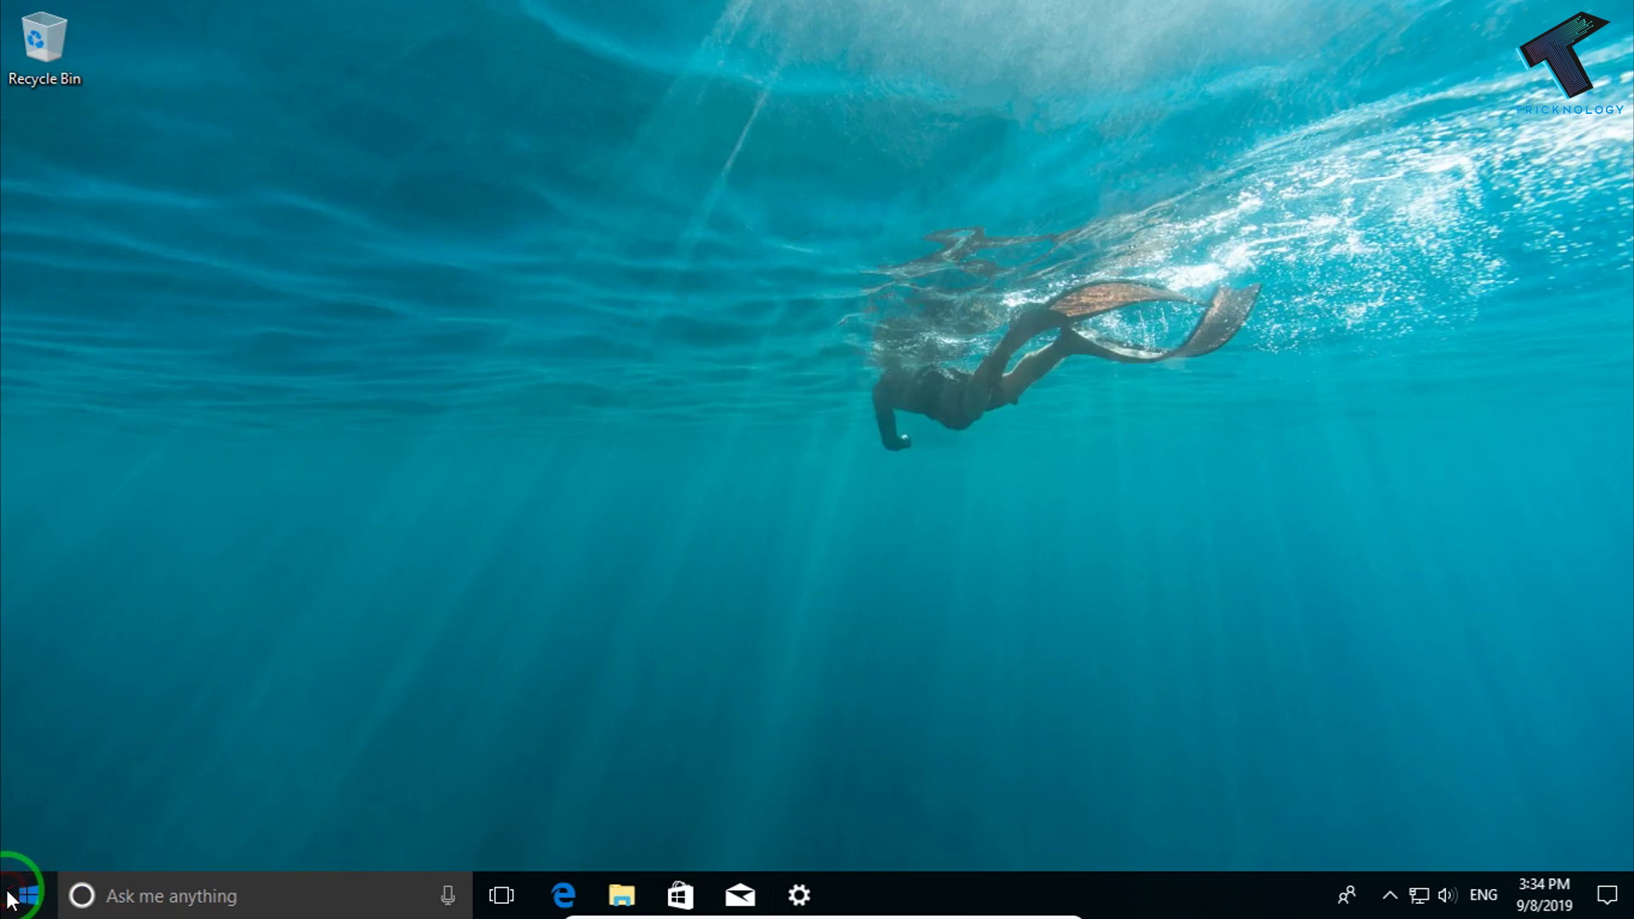
click(26, 896)
text(notep)
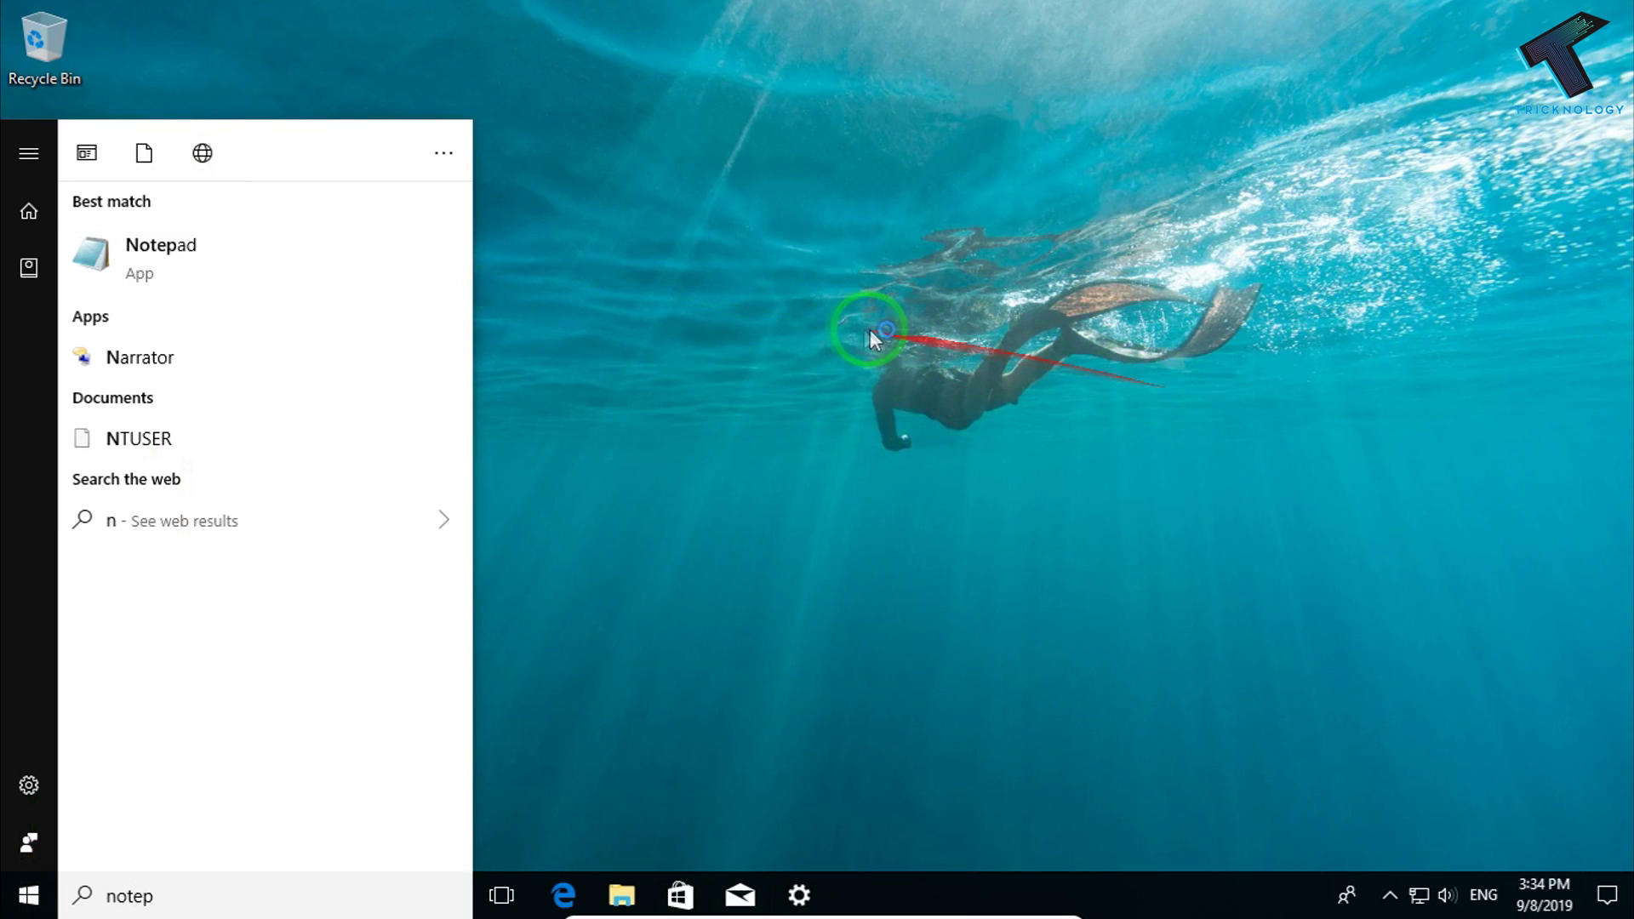
click(215, 271)
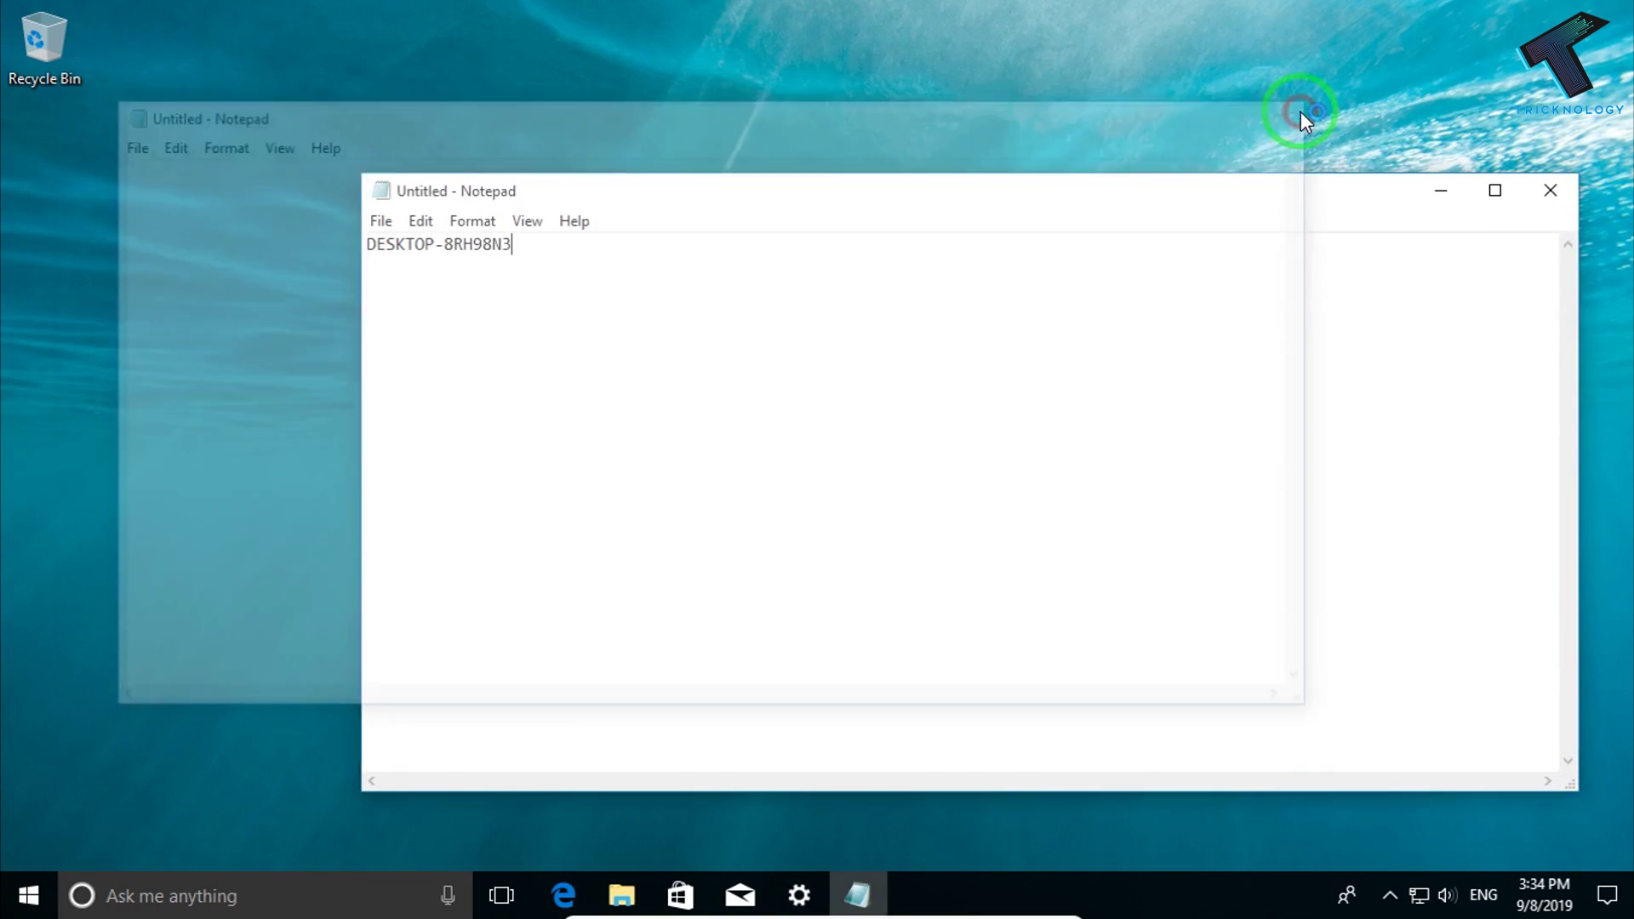
Reach the Network and Sharing Center through the network tray icon's Network & Internet settings
click(1420, 898)
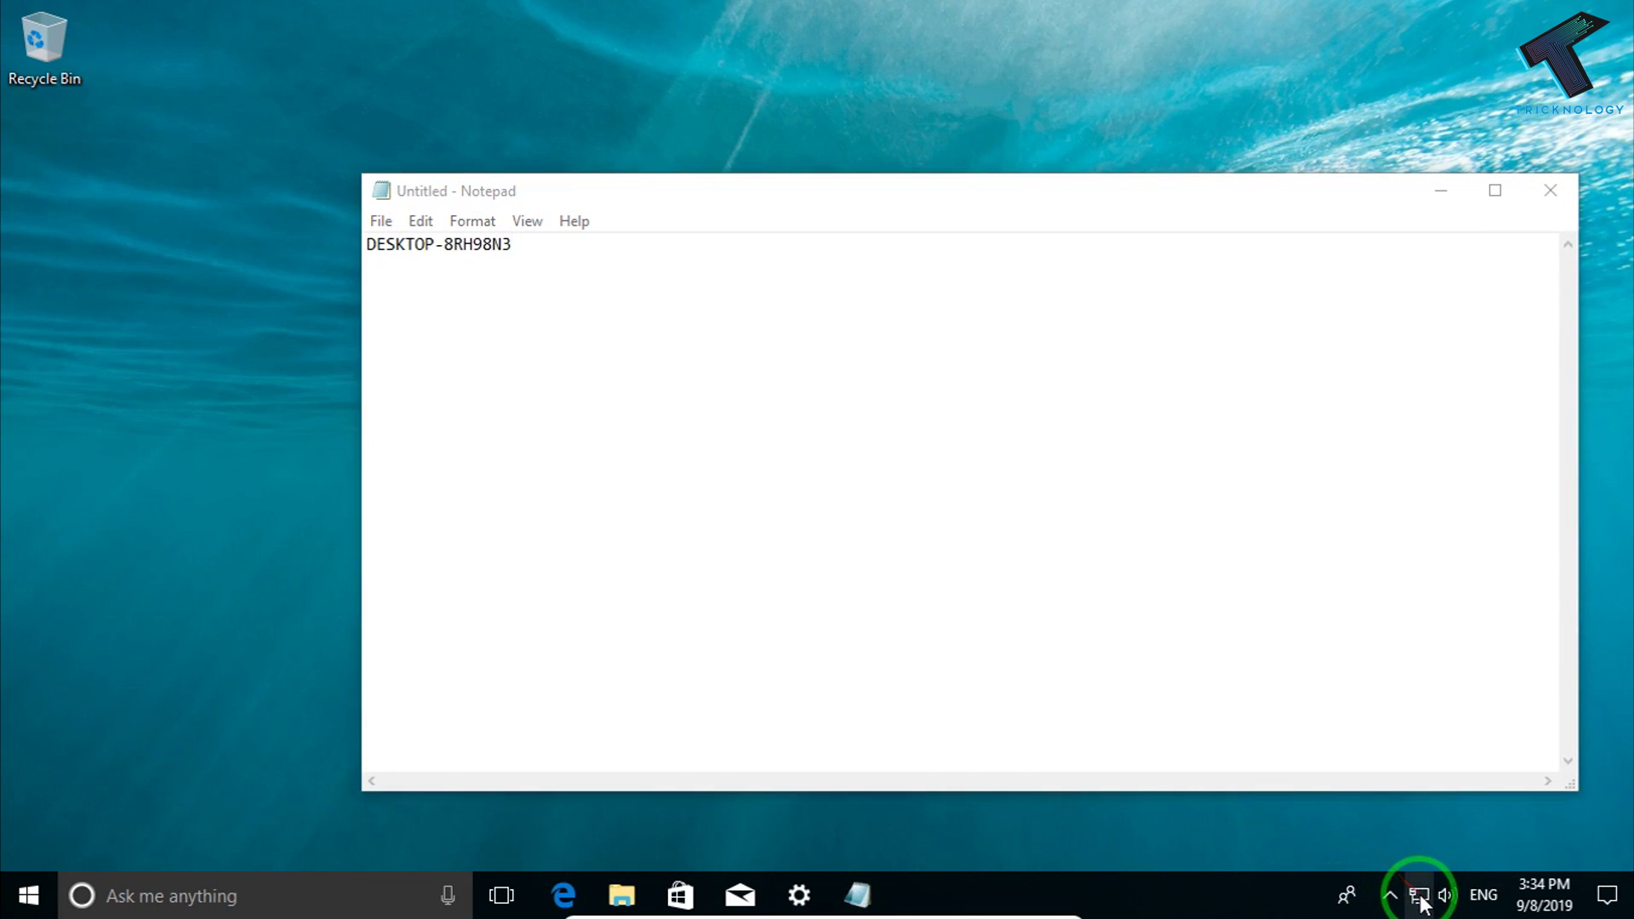
right_click(1420, 894)
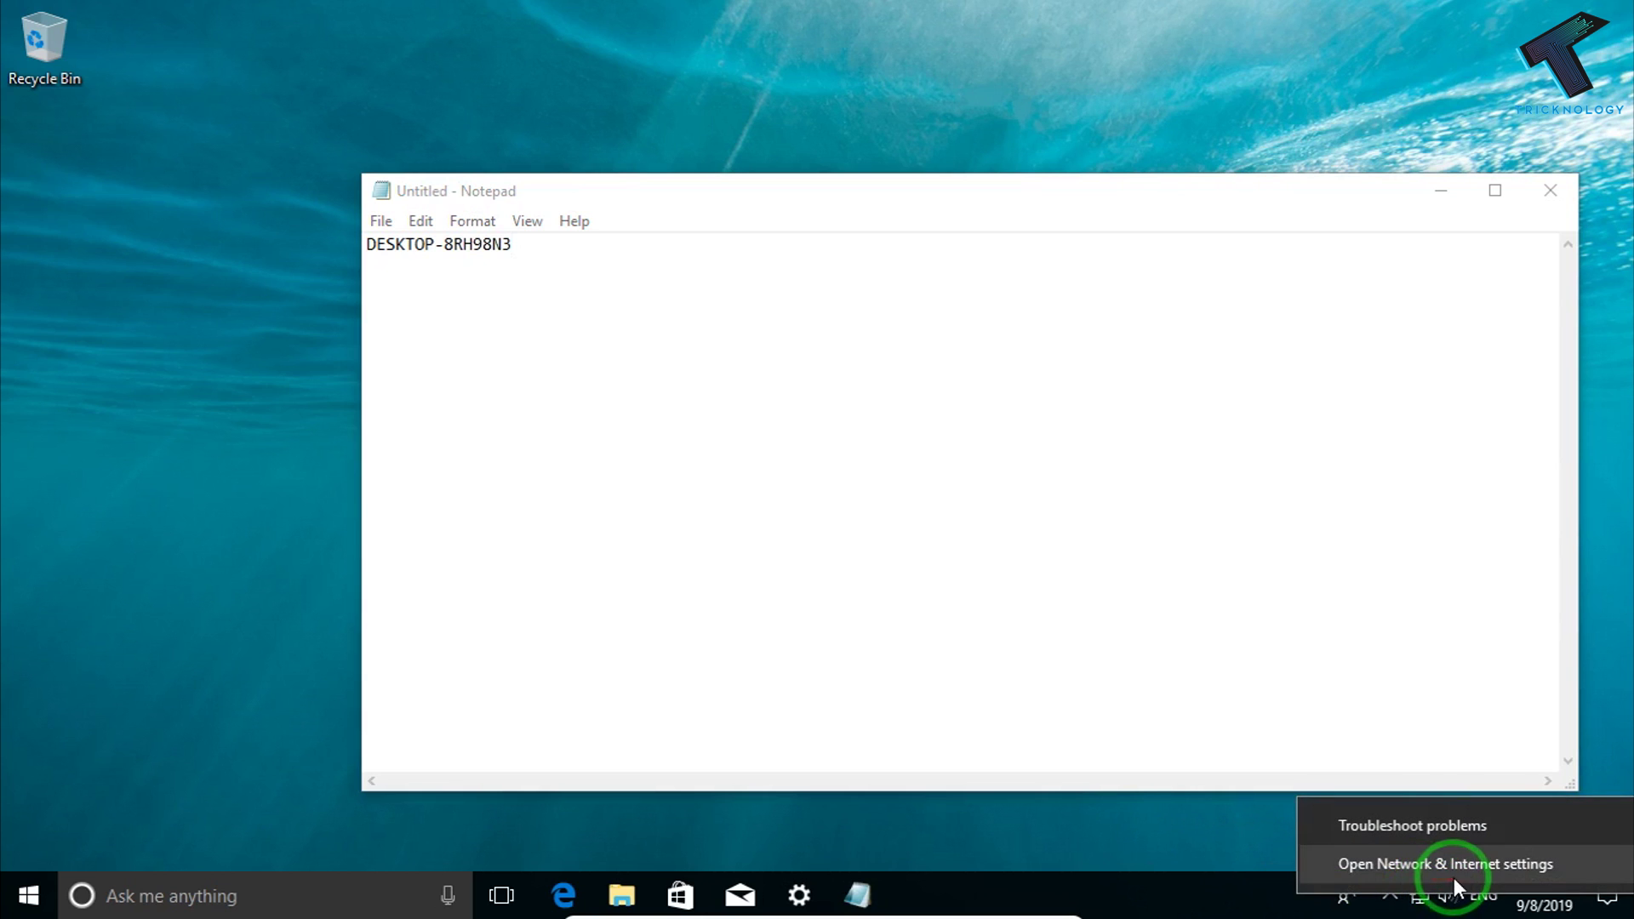
click(1513, 875)
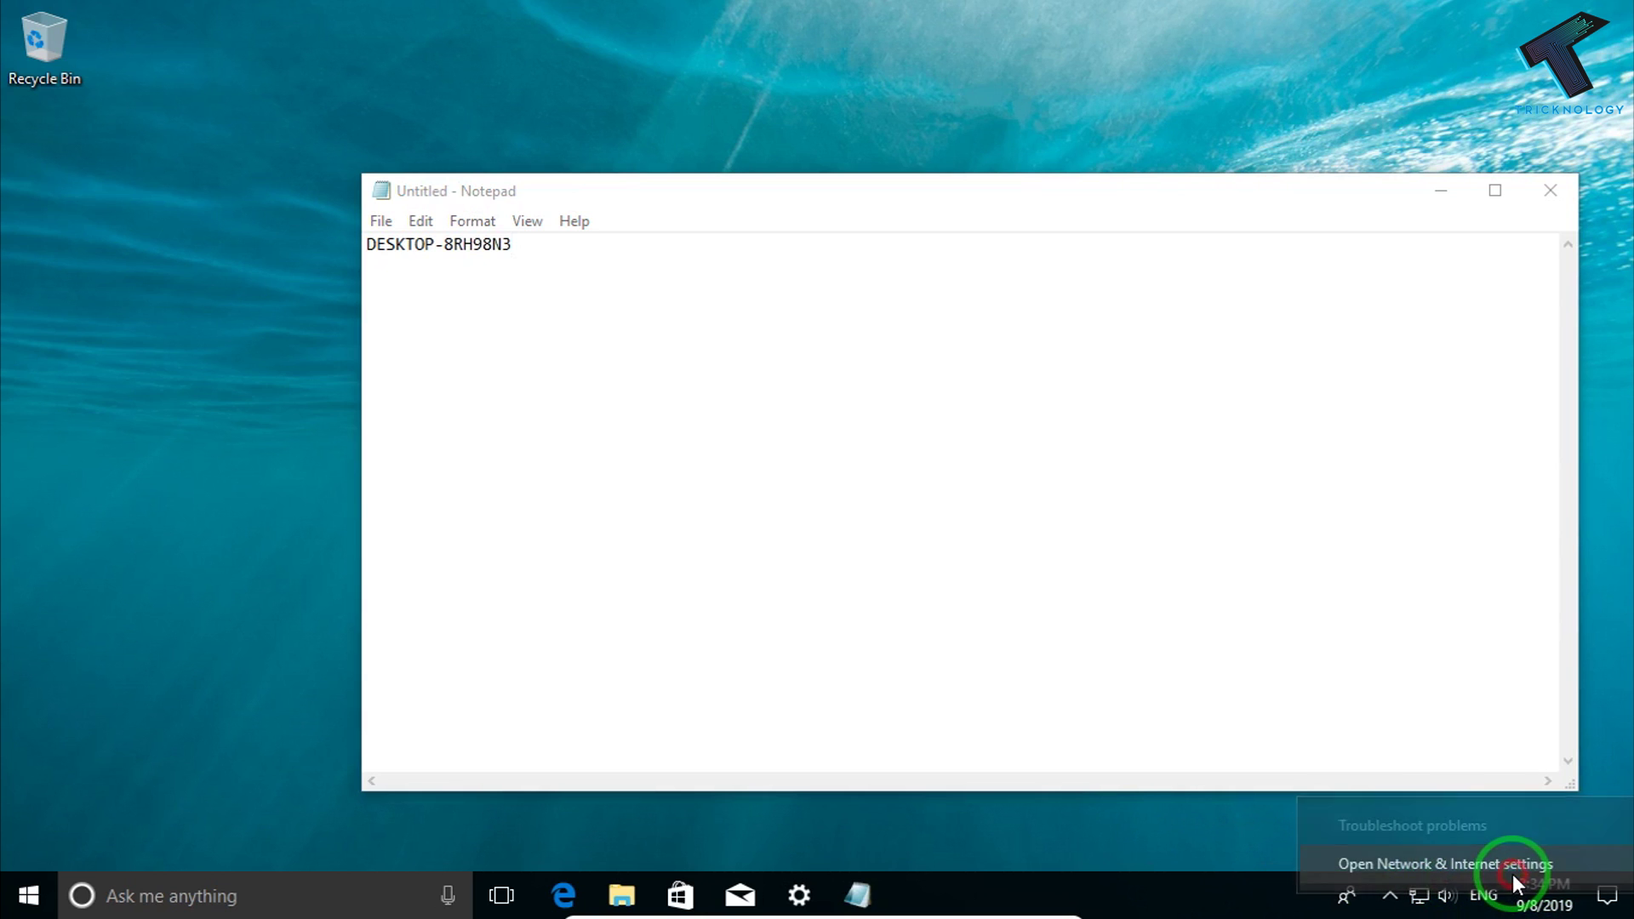
scroll(1306, 770, down, 3)
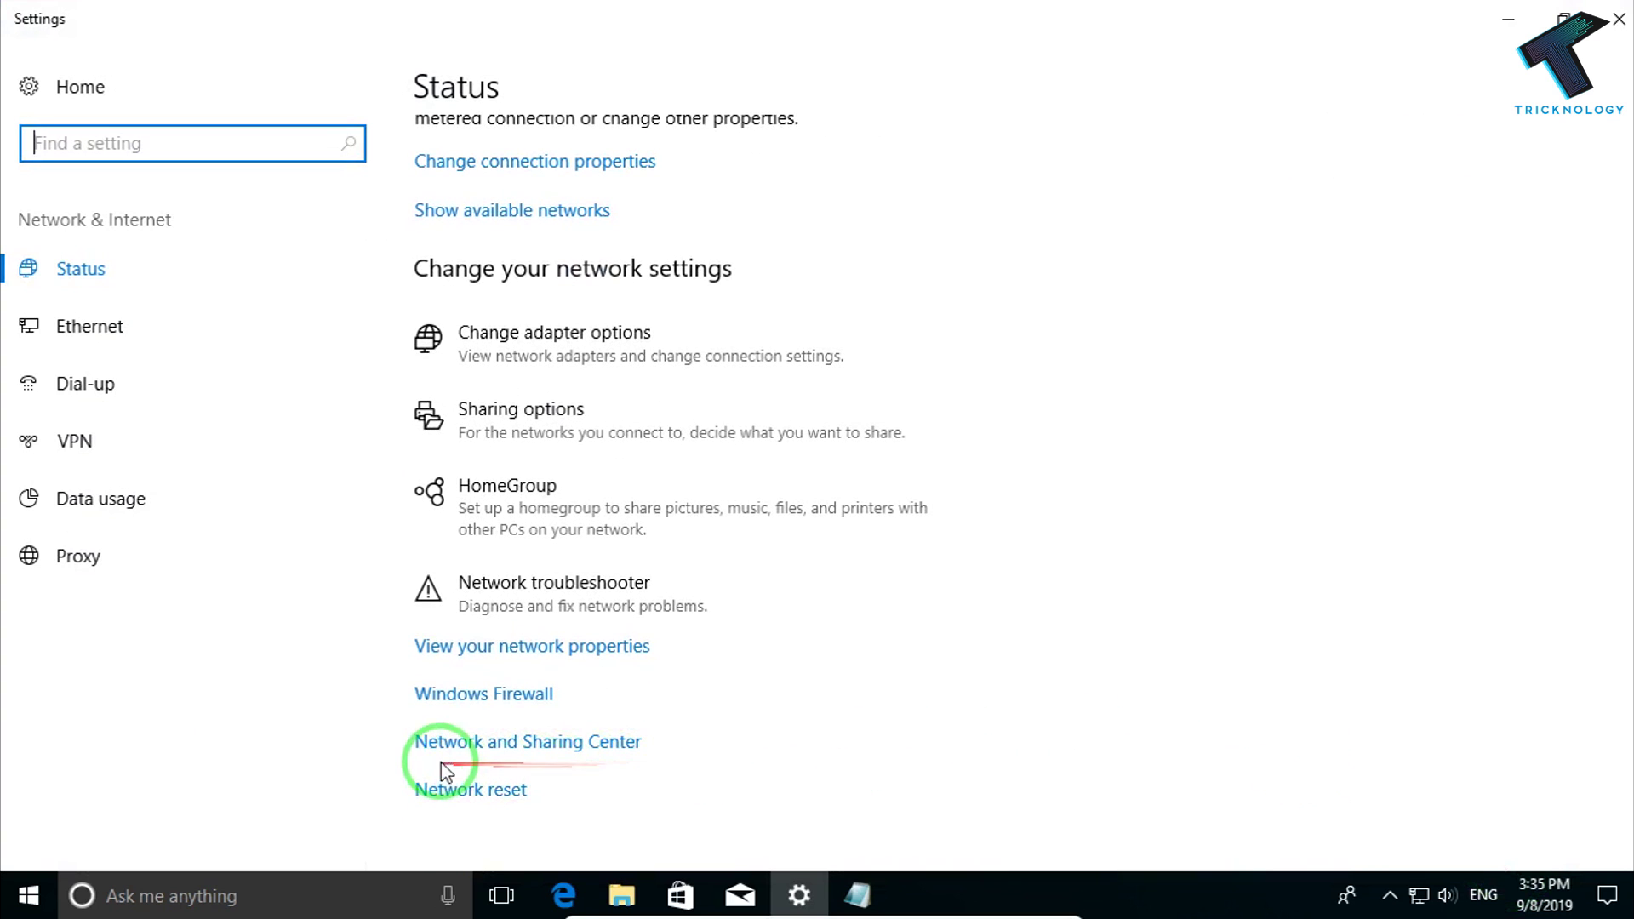
click(562, 749)
click(598, 746)
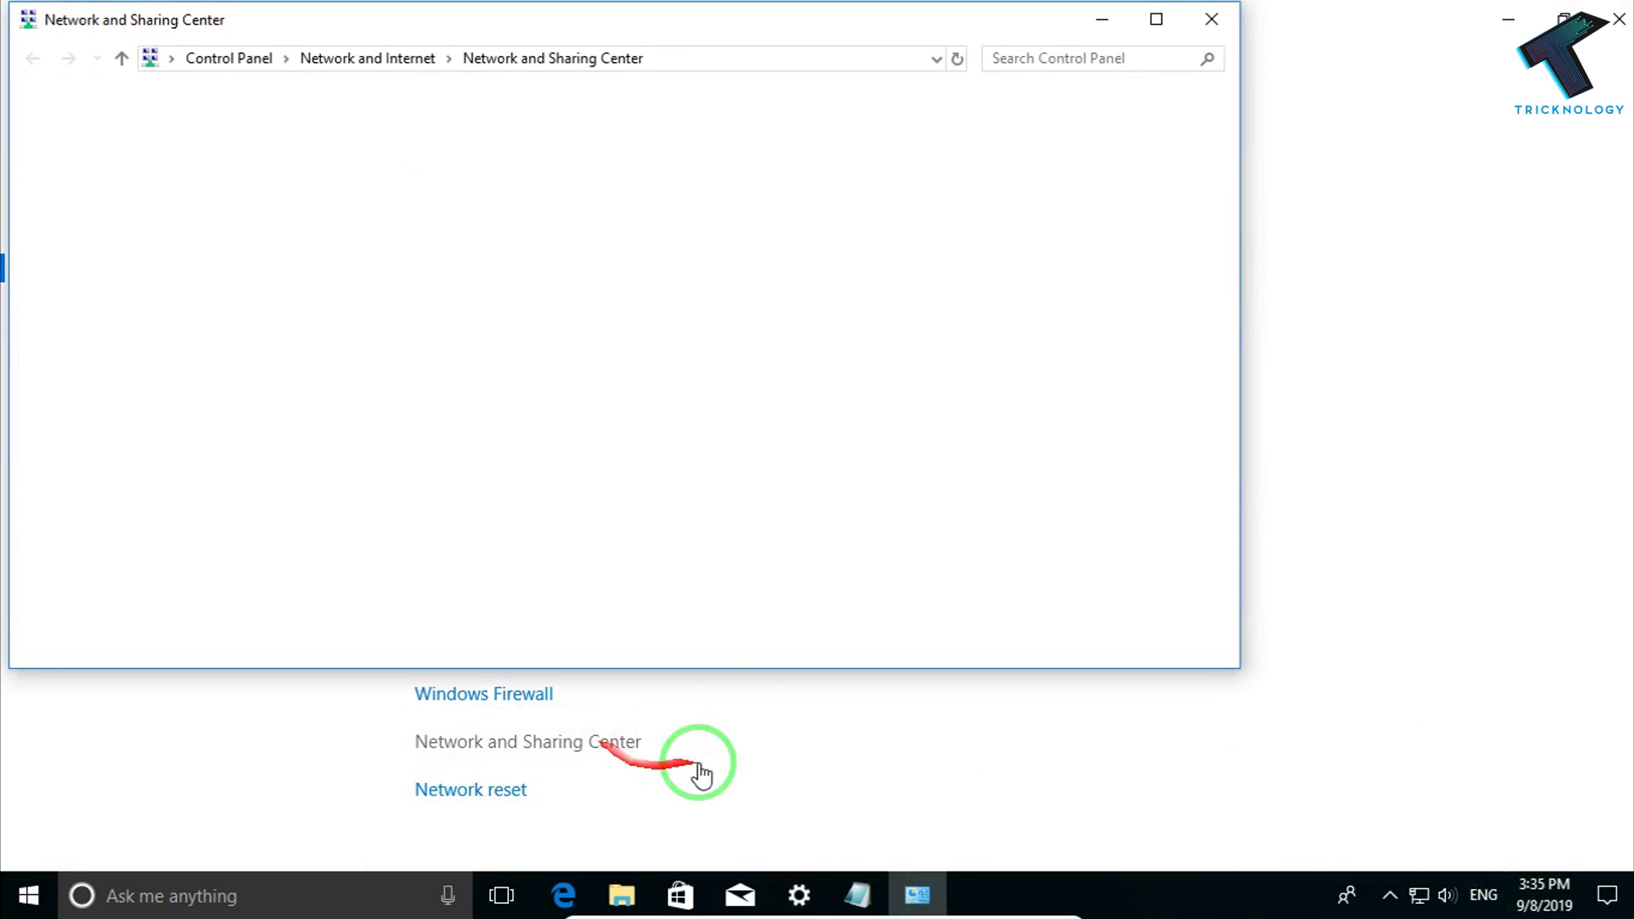
Minimize Settings, centre the Network and Sharing Center window, and open advanced sharing settings
click(1565, 19)
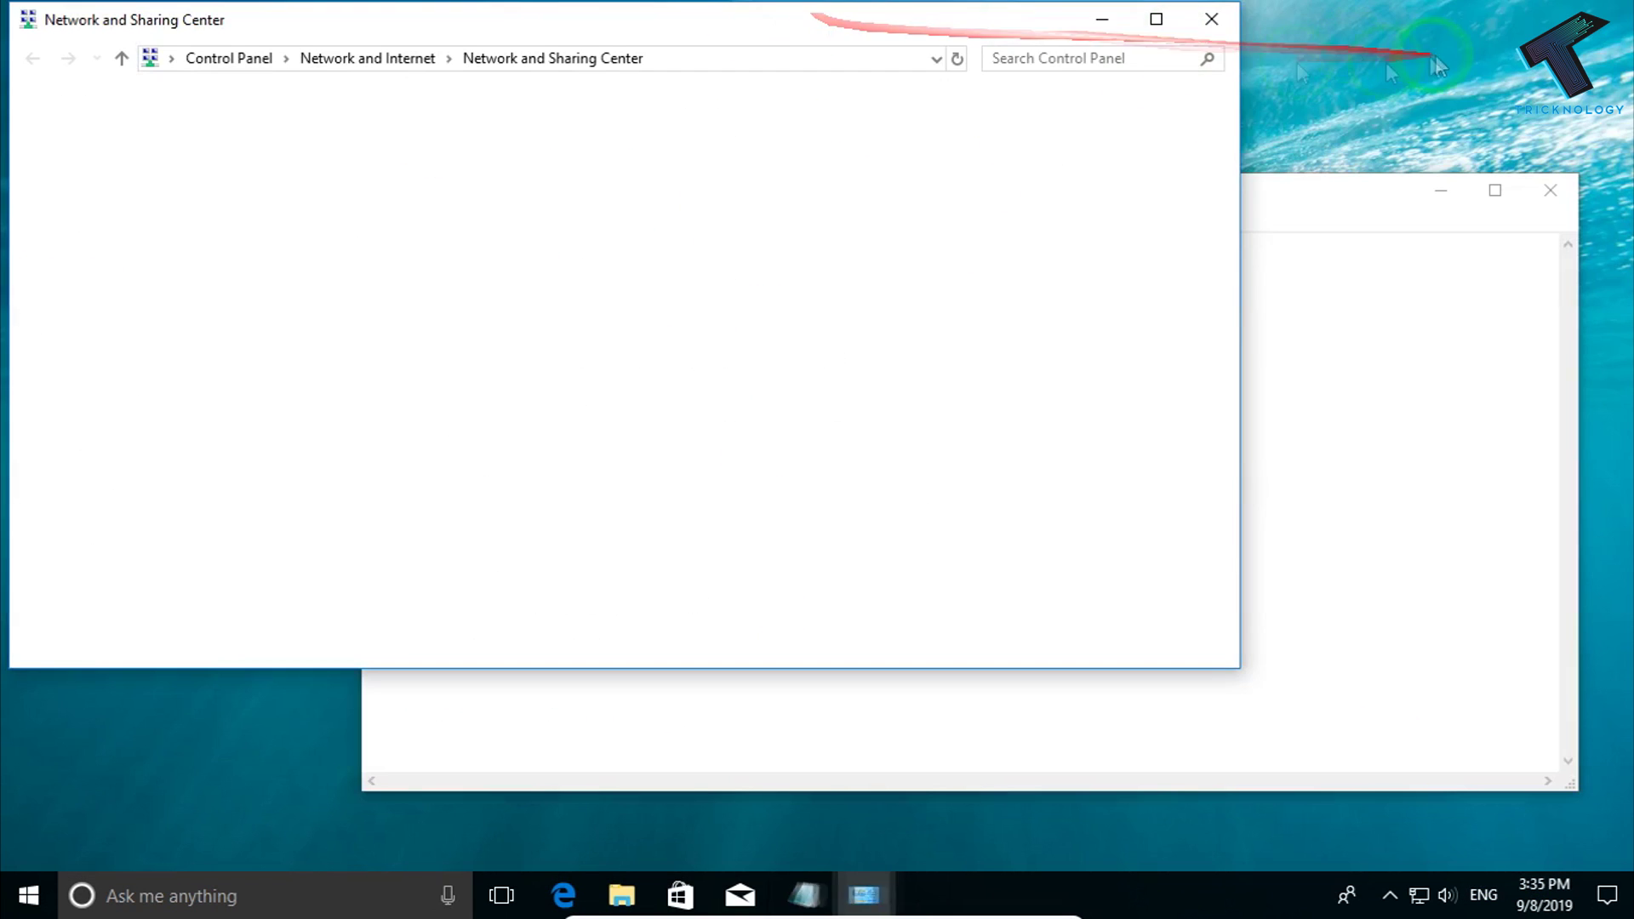
drag(784, 42, 933, 75)
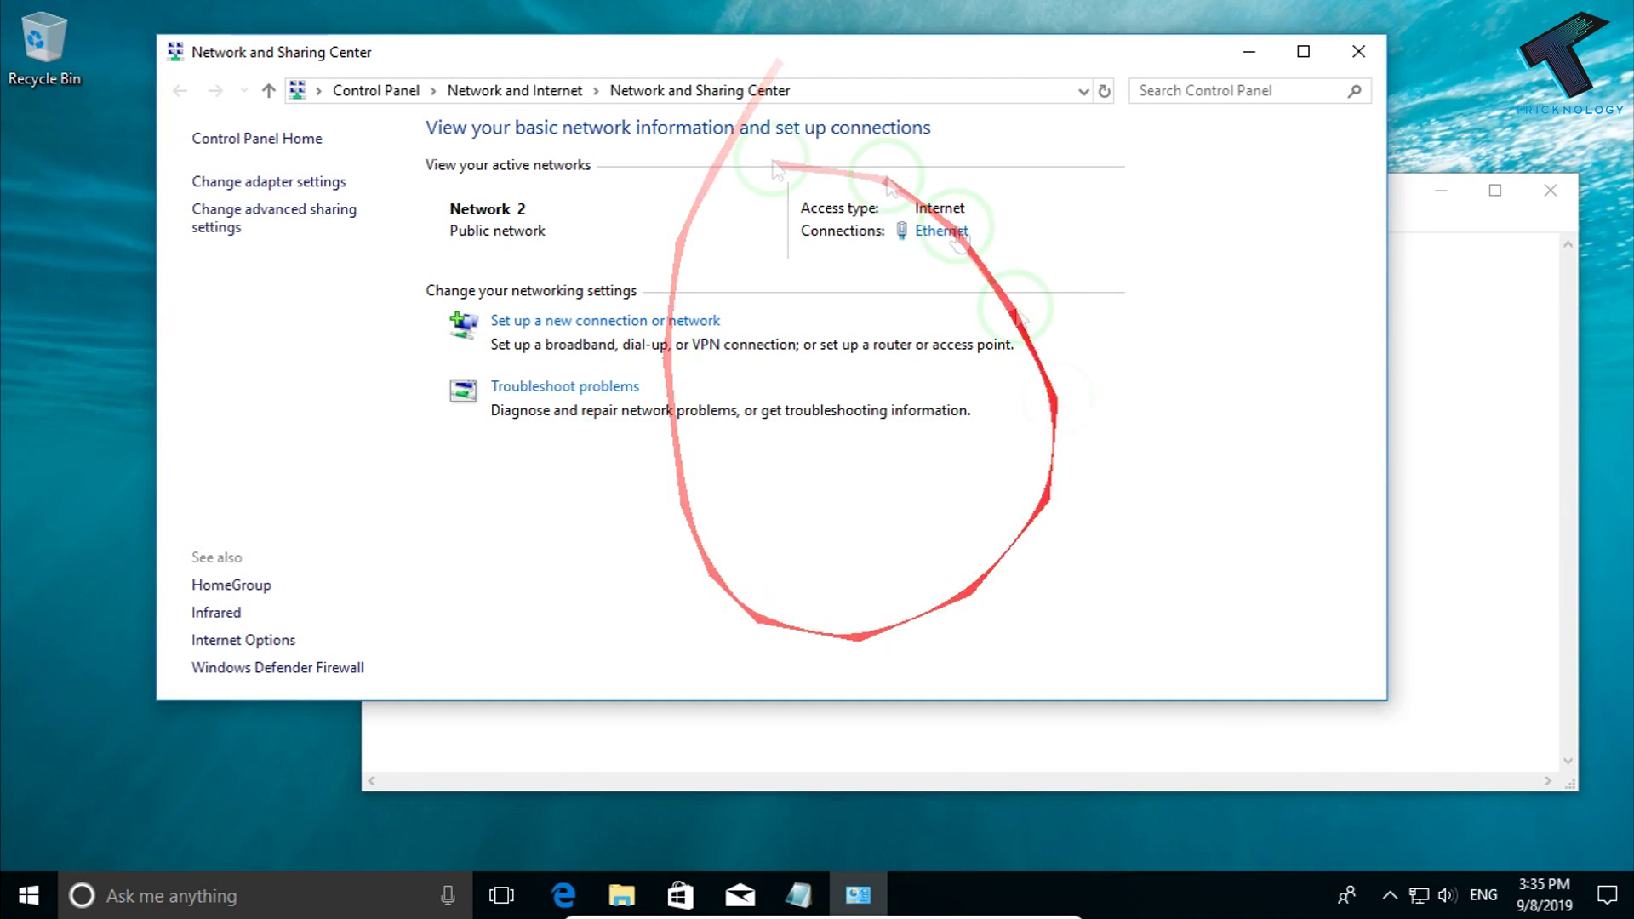
click(336, 213)
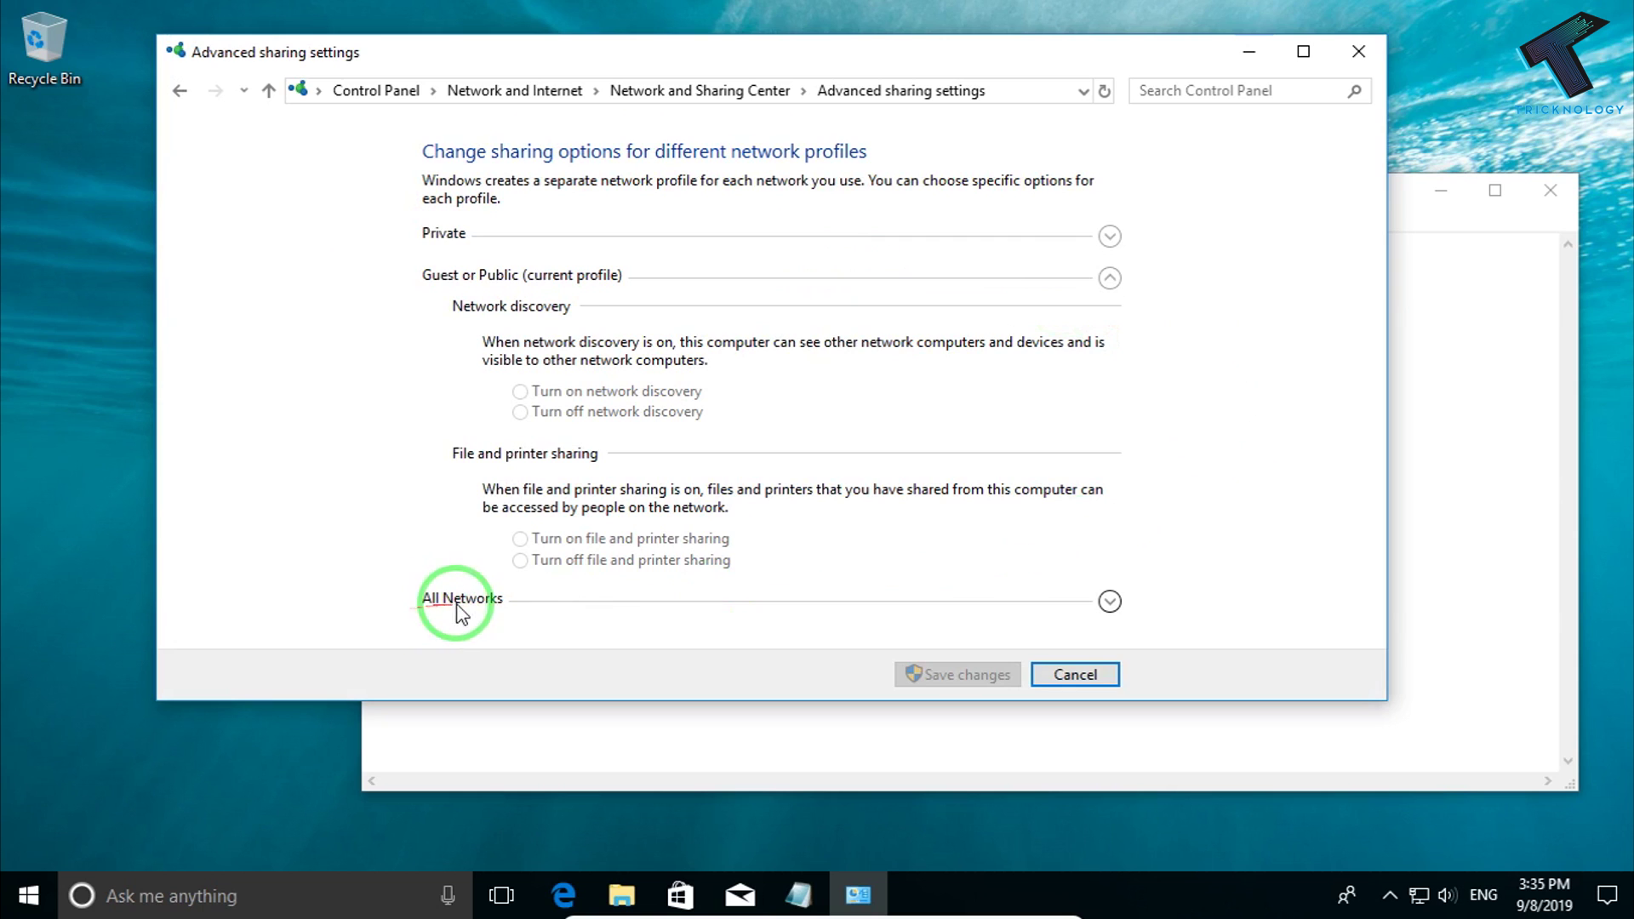
Under All Networks, turn on Public folder sharing, turn off password protected sharing, and save
click(1110, 605)
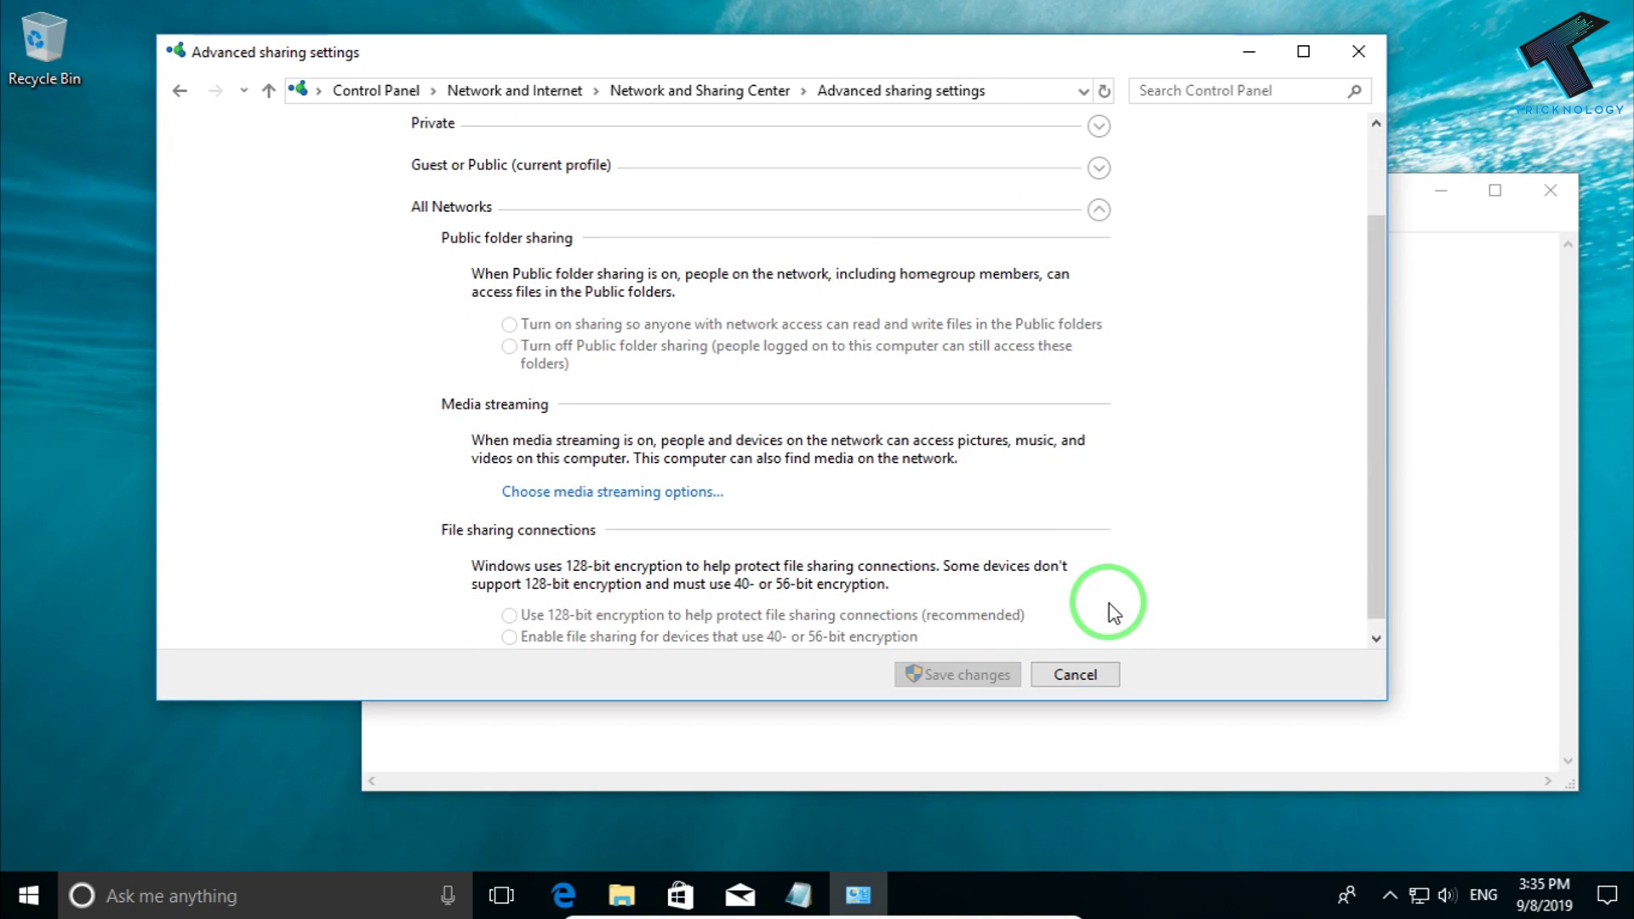
scroll(902, 417, down, 1)
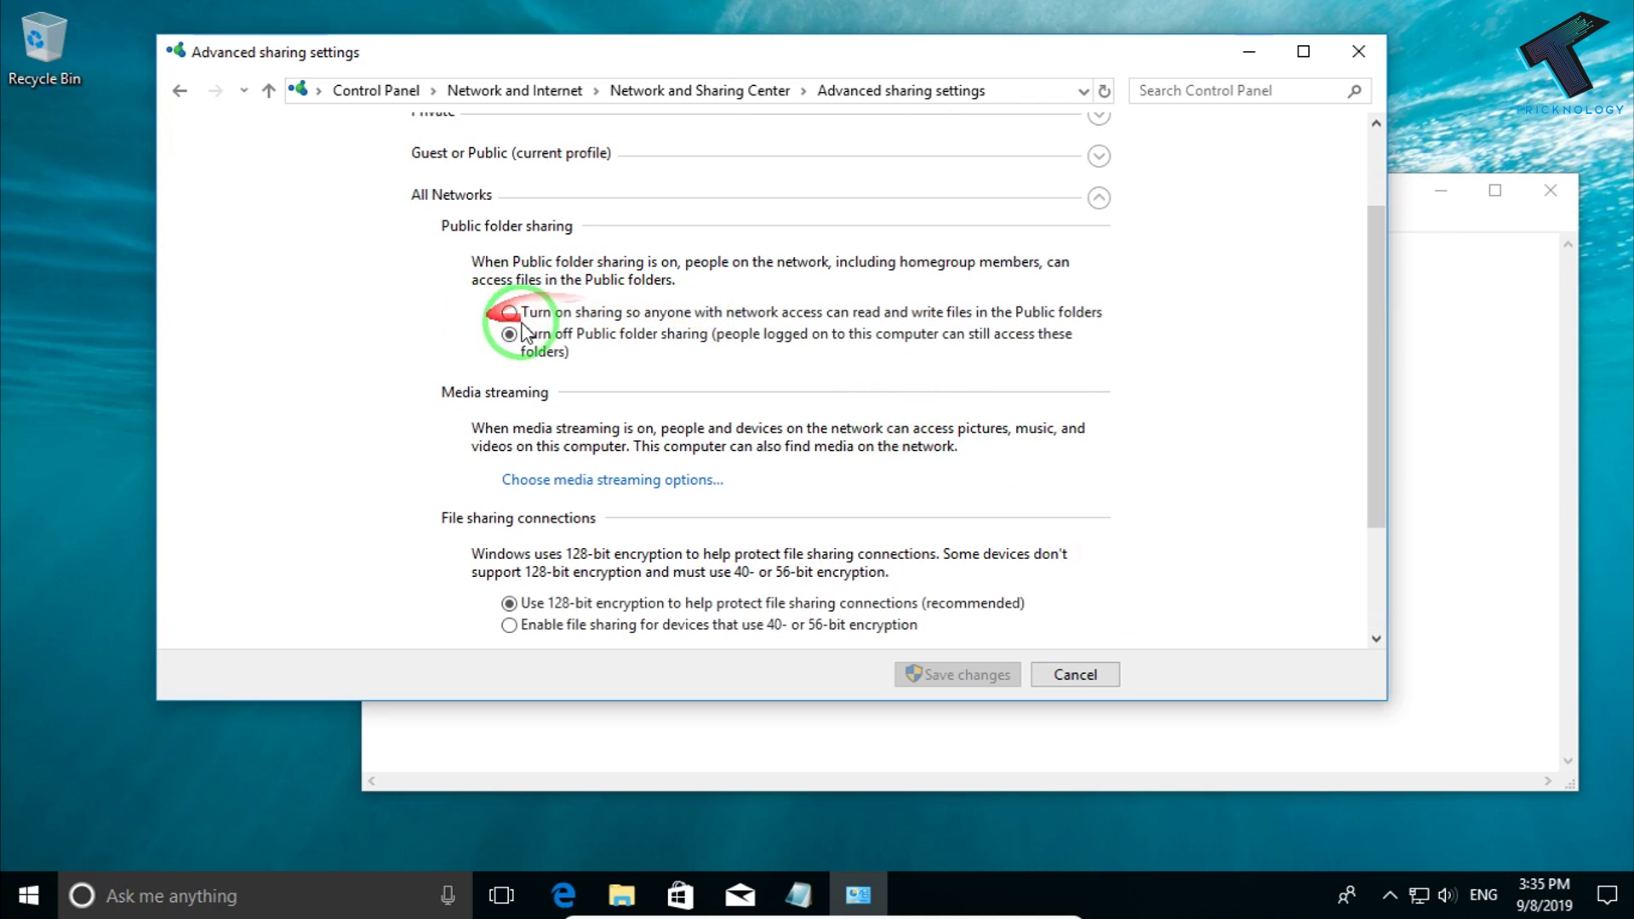
click(508, 315)
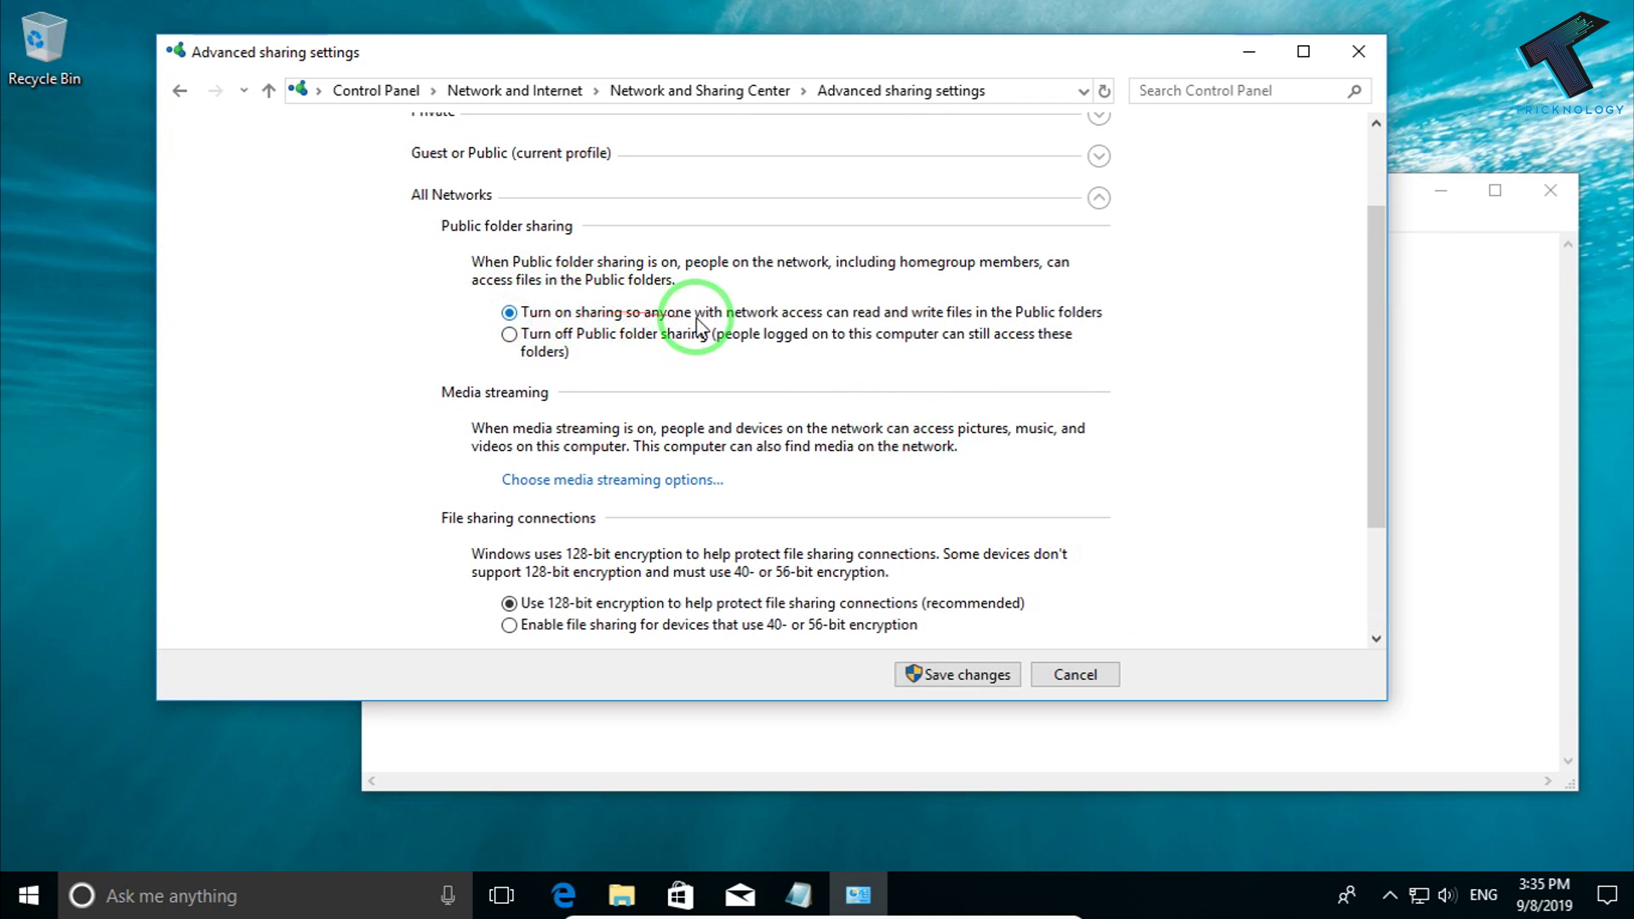
scroll(657, 565, down, 3)
click(602, 627)
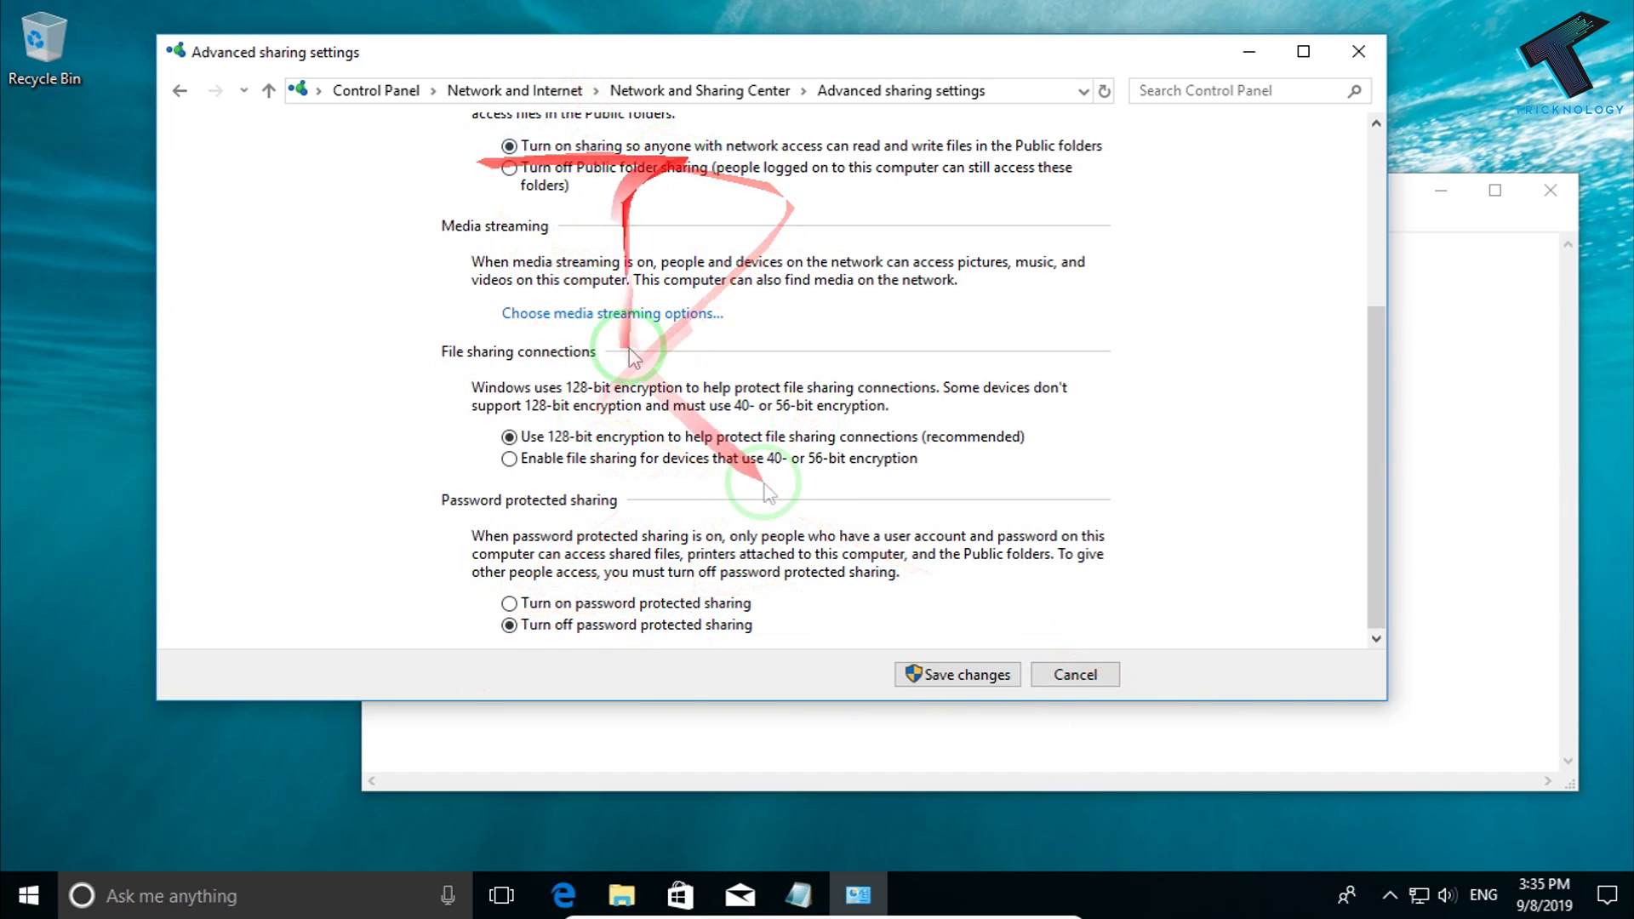
click(977, 675)
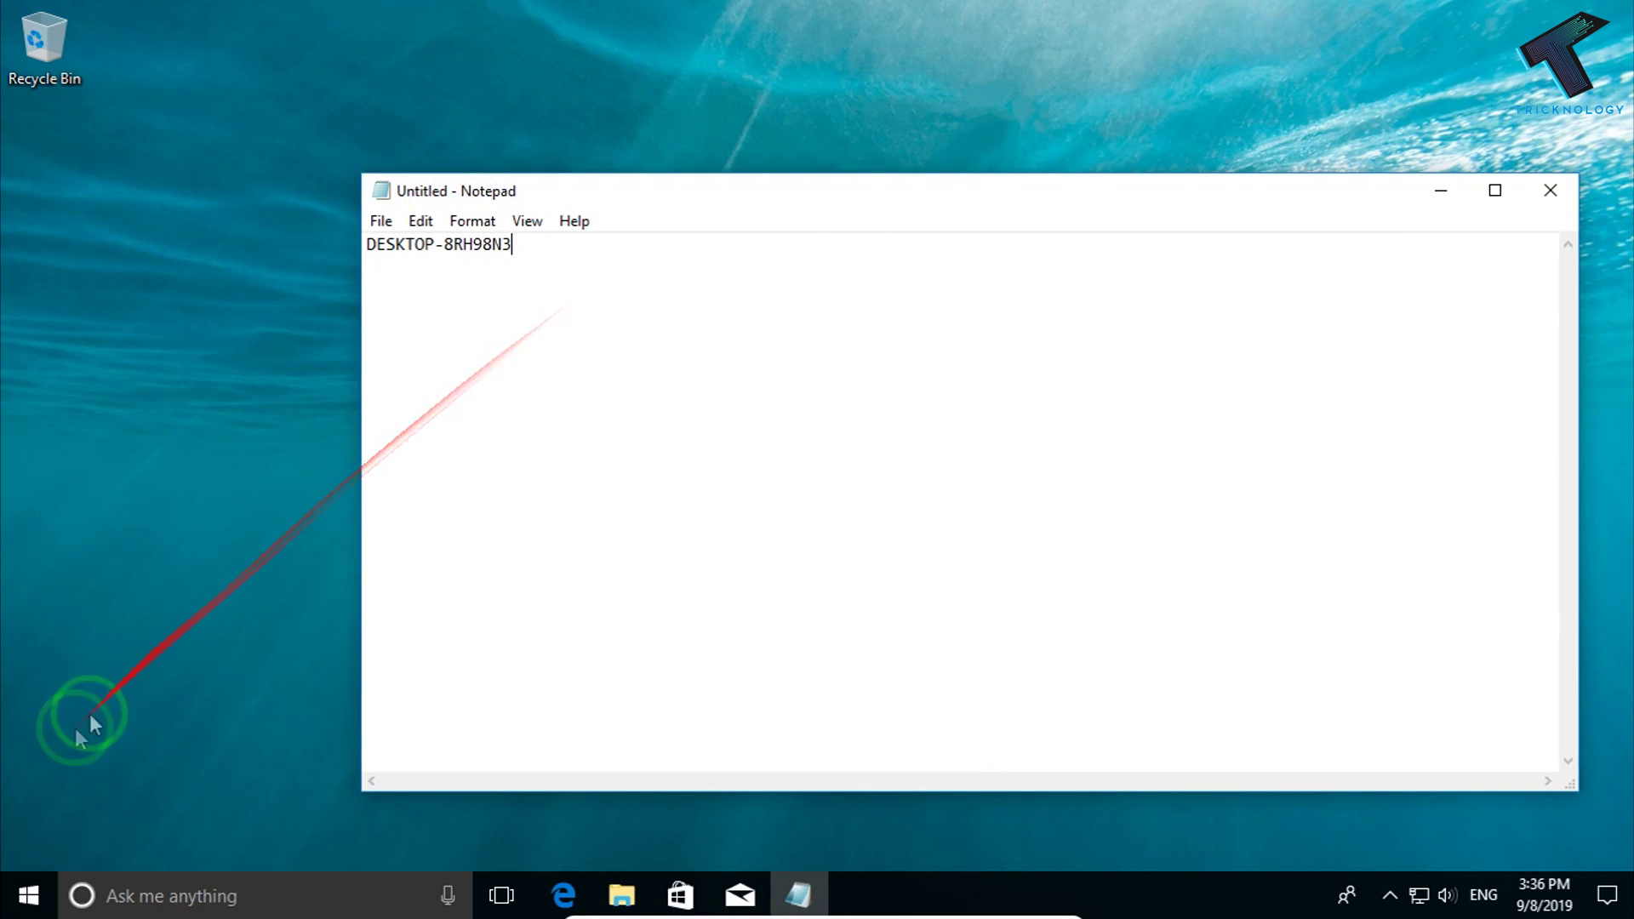
Select the line DESKTOP-8RH98N3 in the Notepad note
drag(509, 271, 361, 249)
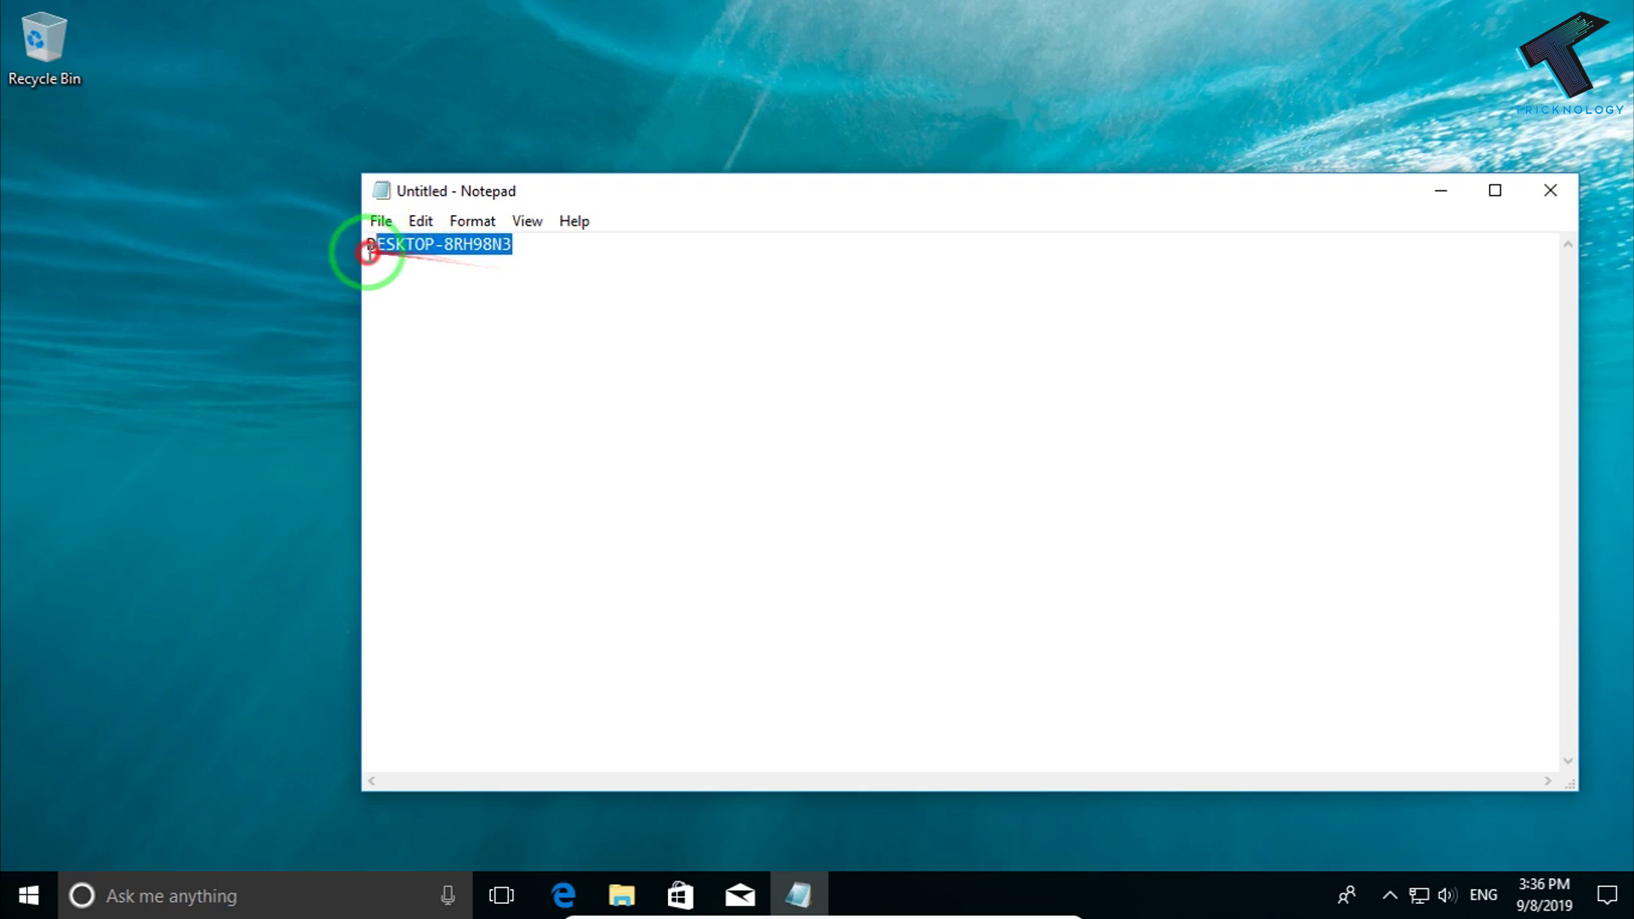
Open Command Prompt via 'cmd', run ipconfig, and select the IPv4 address 192.168.0.101
drag(594, 263, 309, 248)
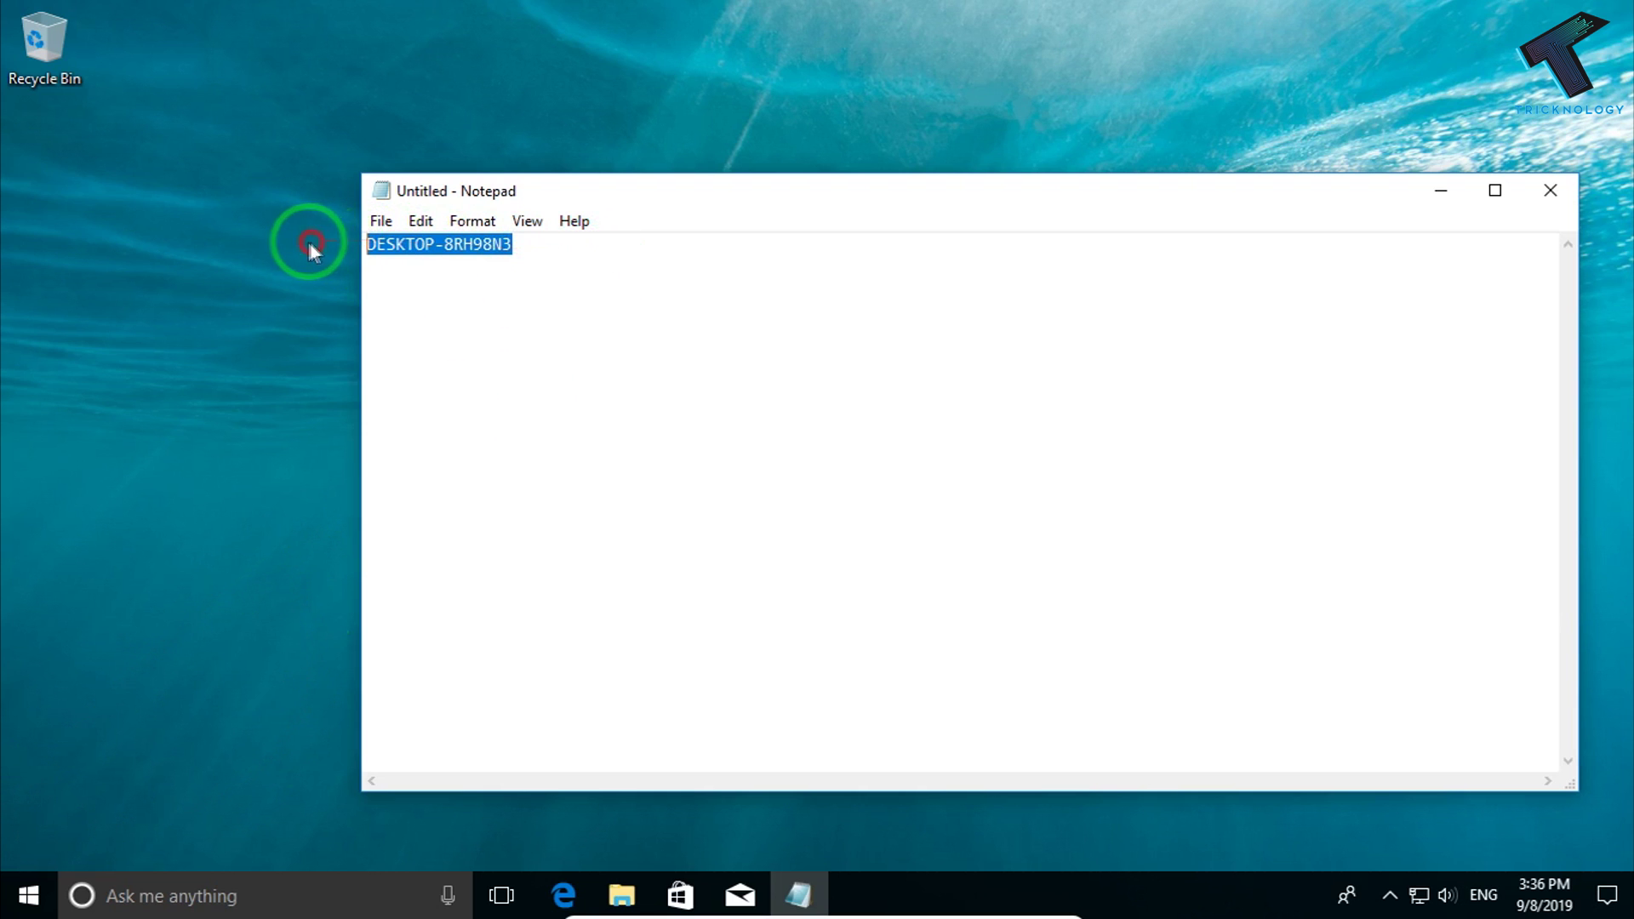
click(28, 896)
text(c)
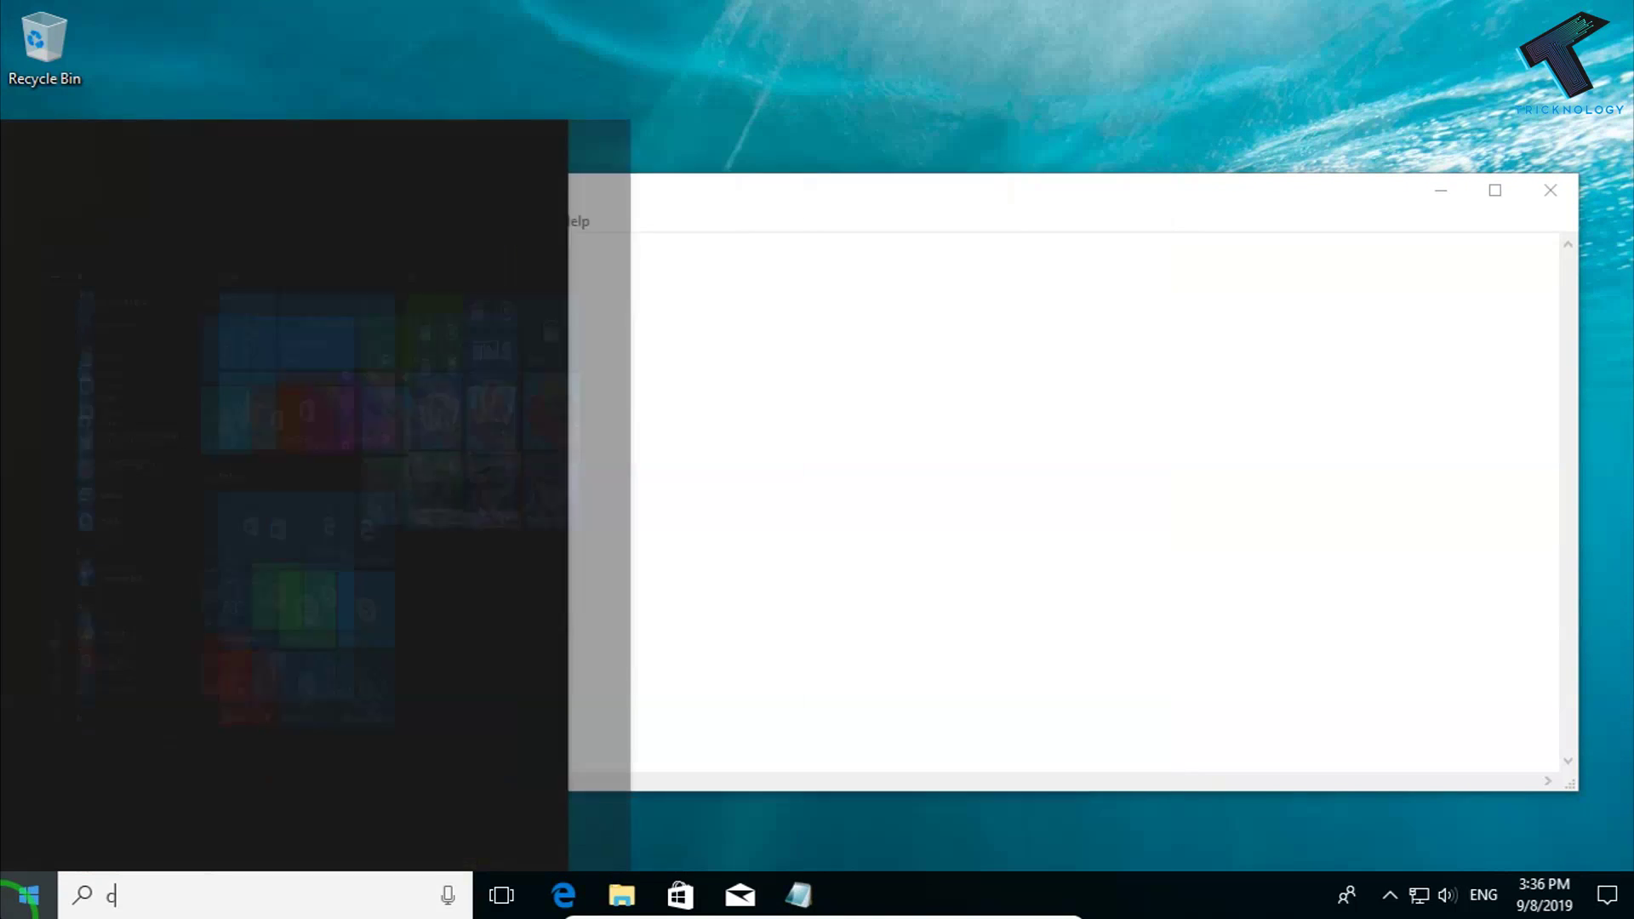
text(md)
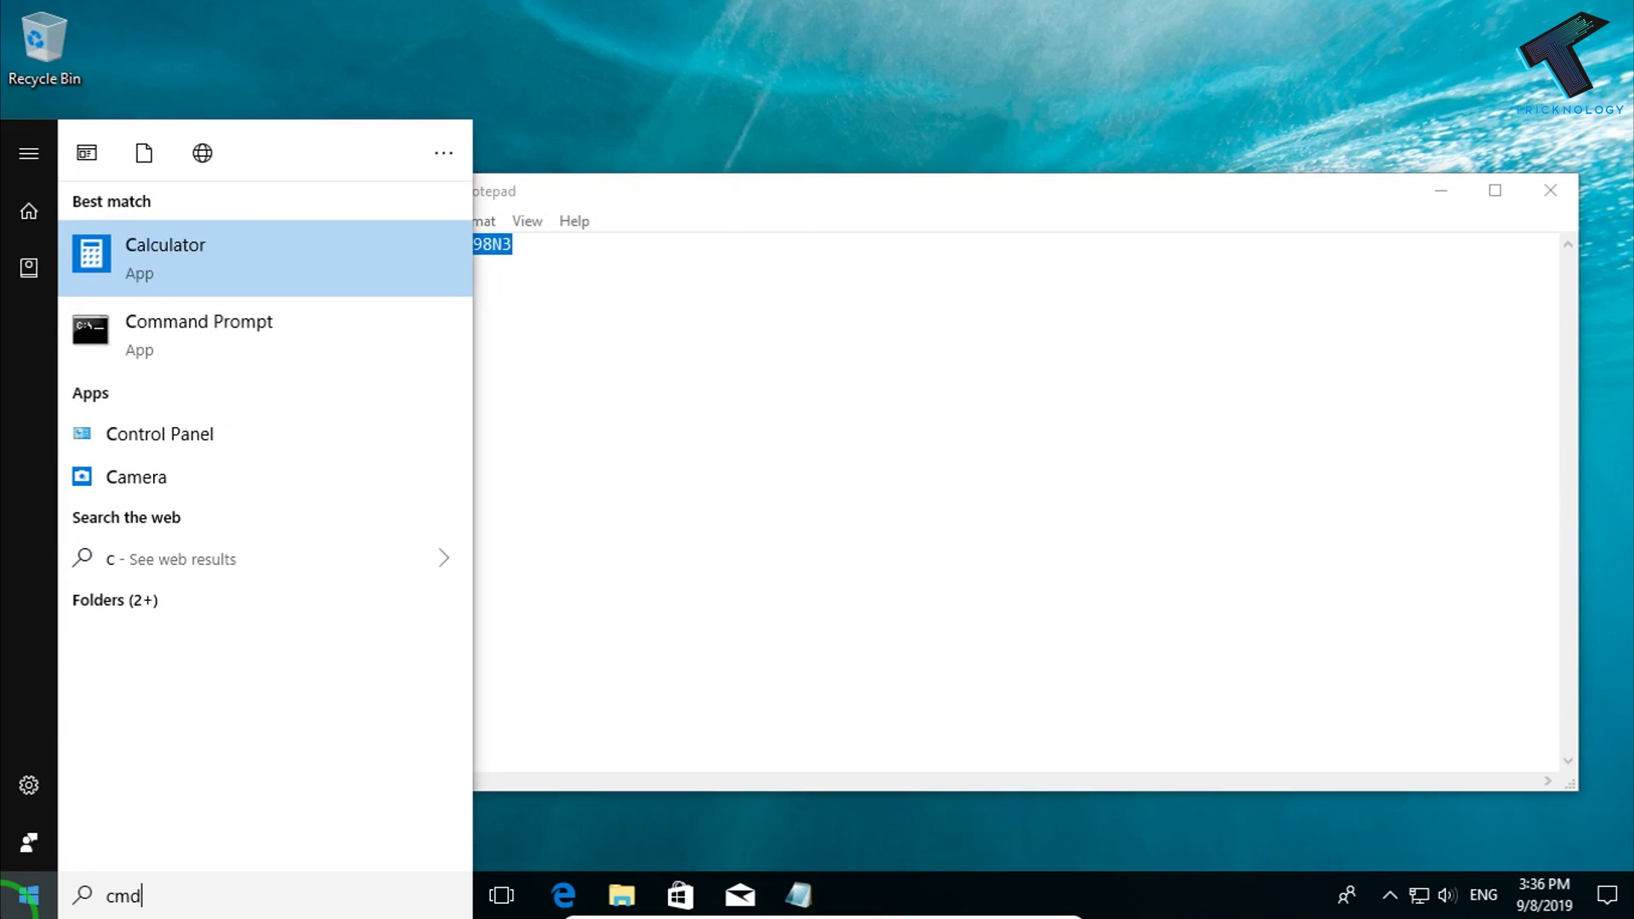
key(Return)
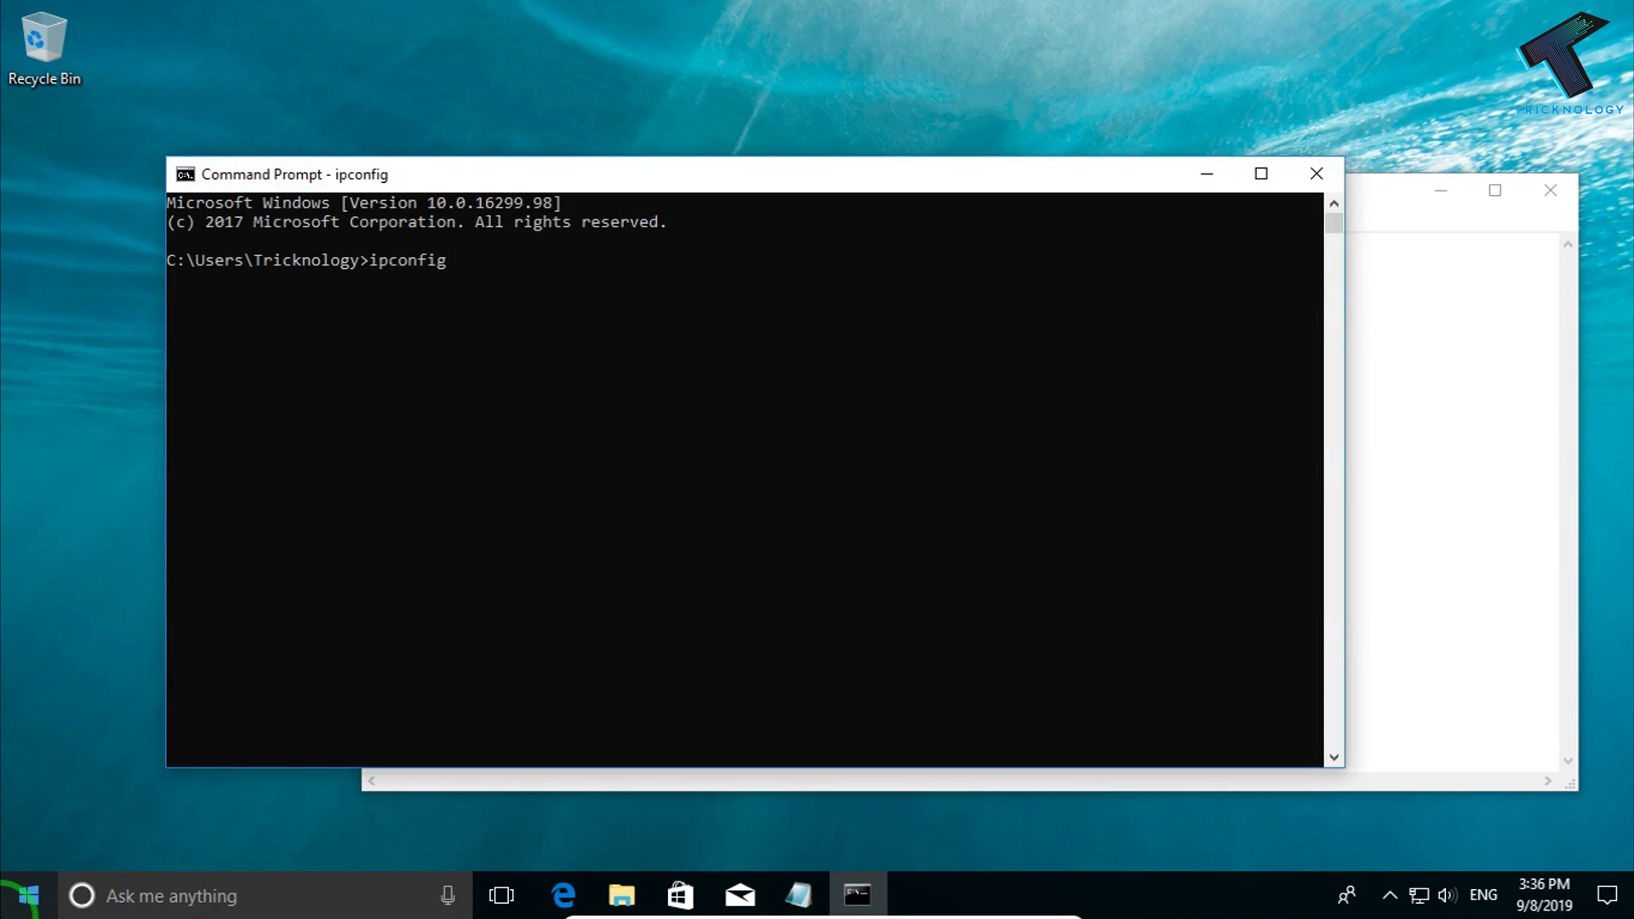
drag(539, 171, 728, 181)
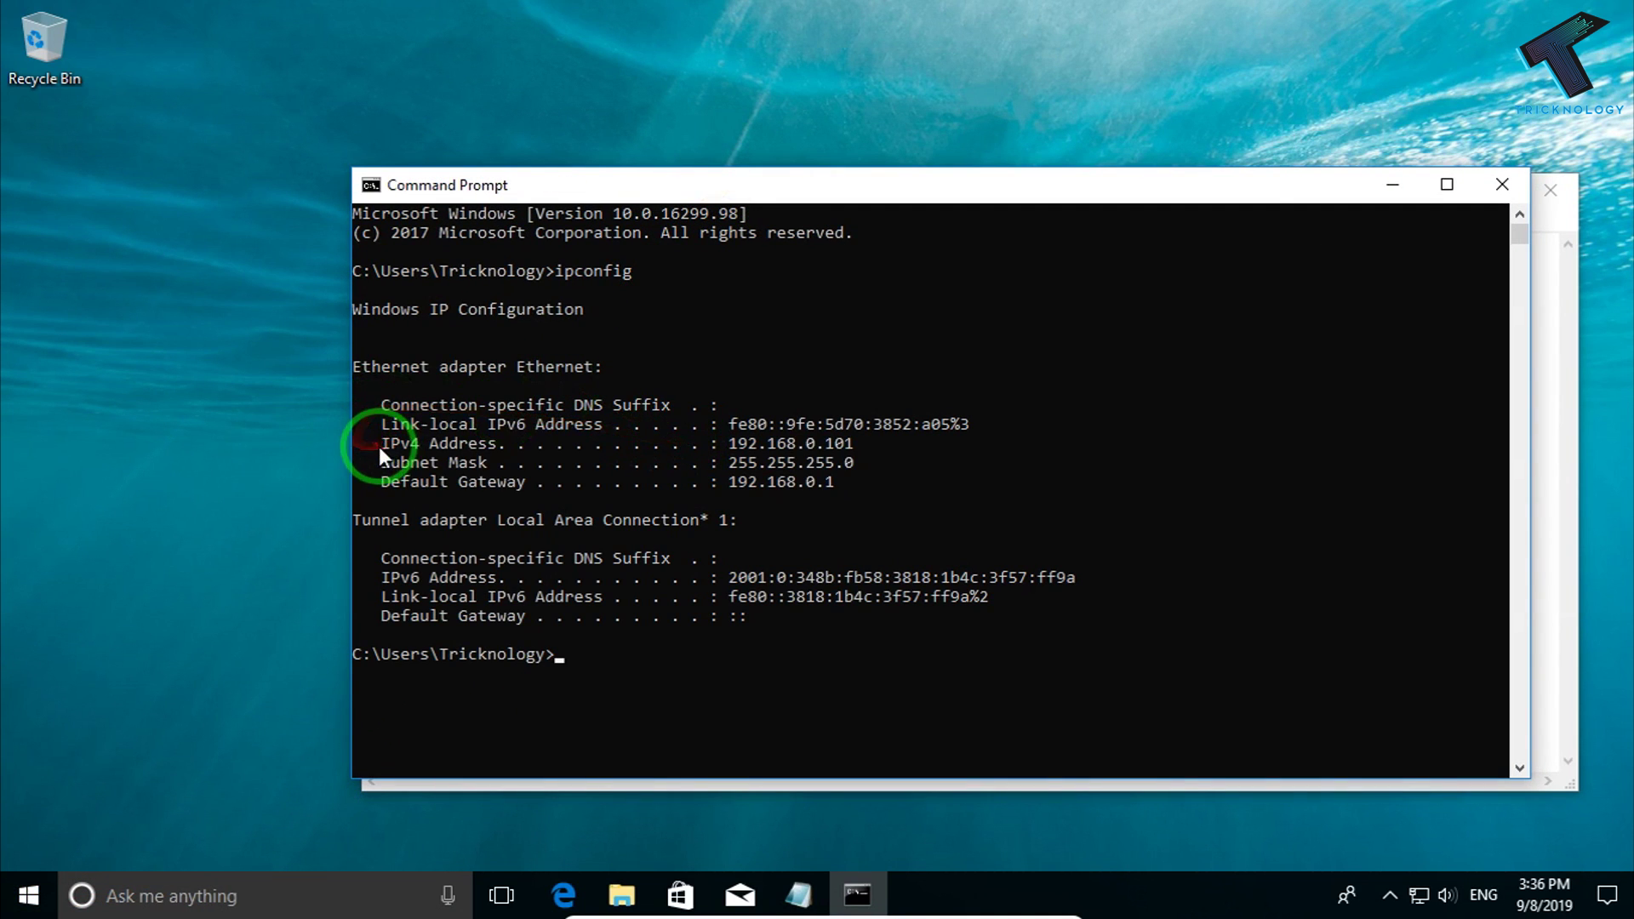
drag(530, 437, 739, 439)
click(852, 441)
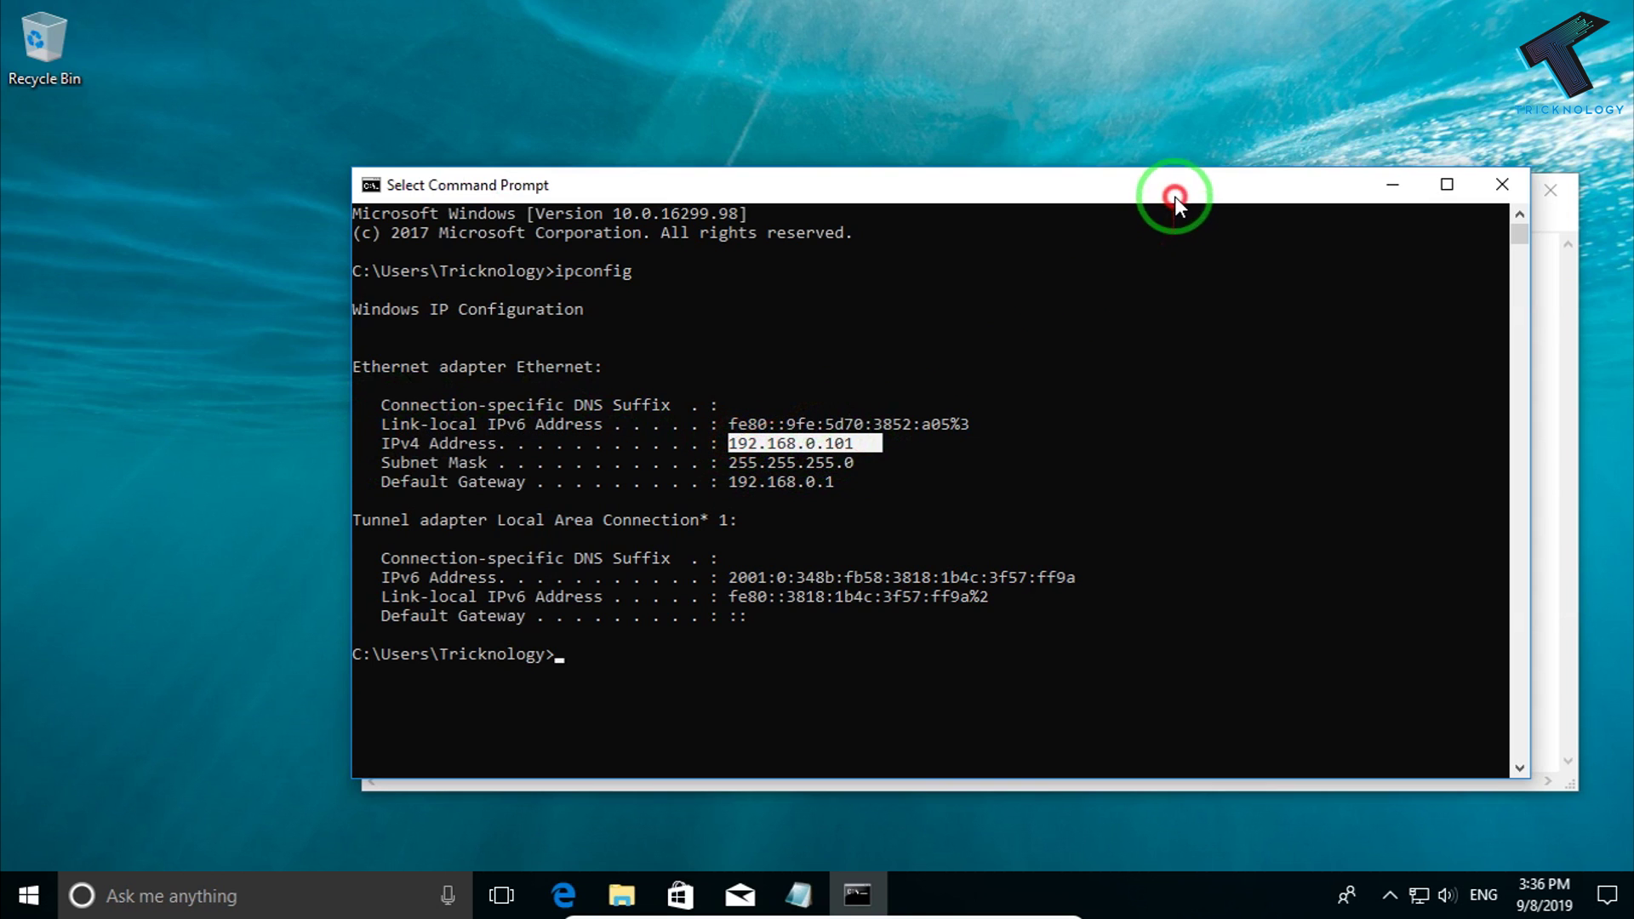
Move Command Prompt aside and reselect DESKTOP-8RH98N3 in the Notepad note
drag(1174, 196, 1160, 354)
click(618, 204)
drag(530, 249, 155, 222)
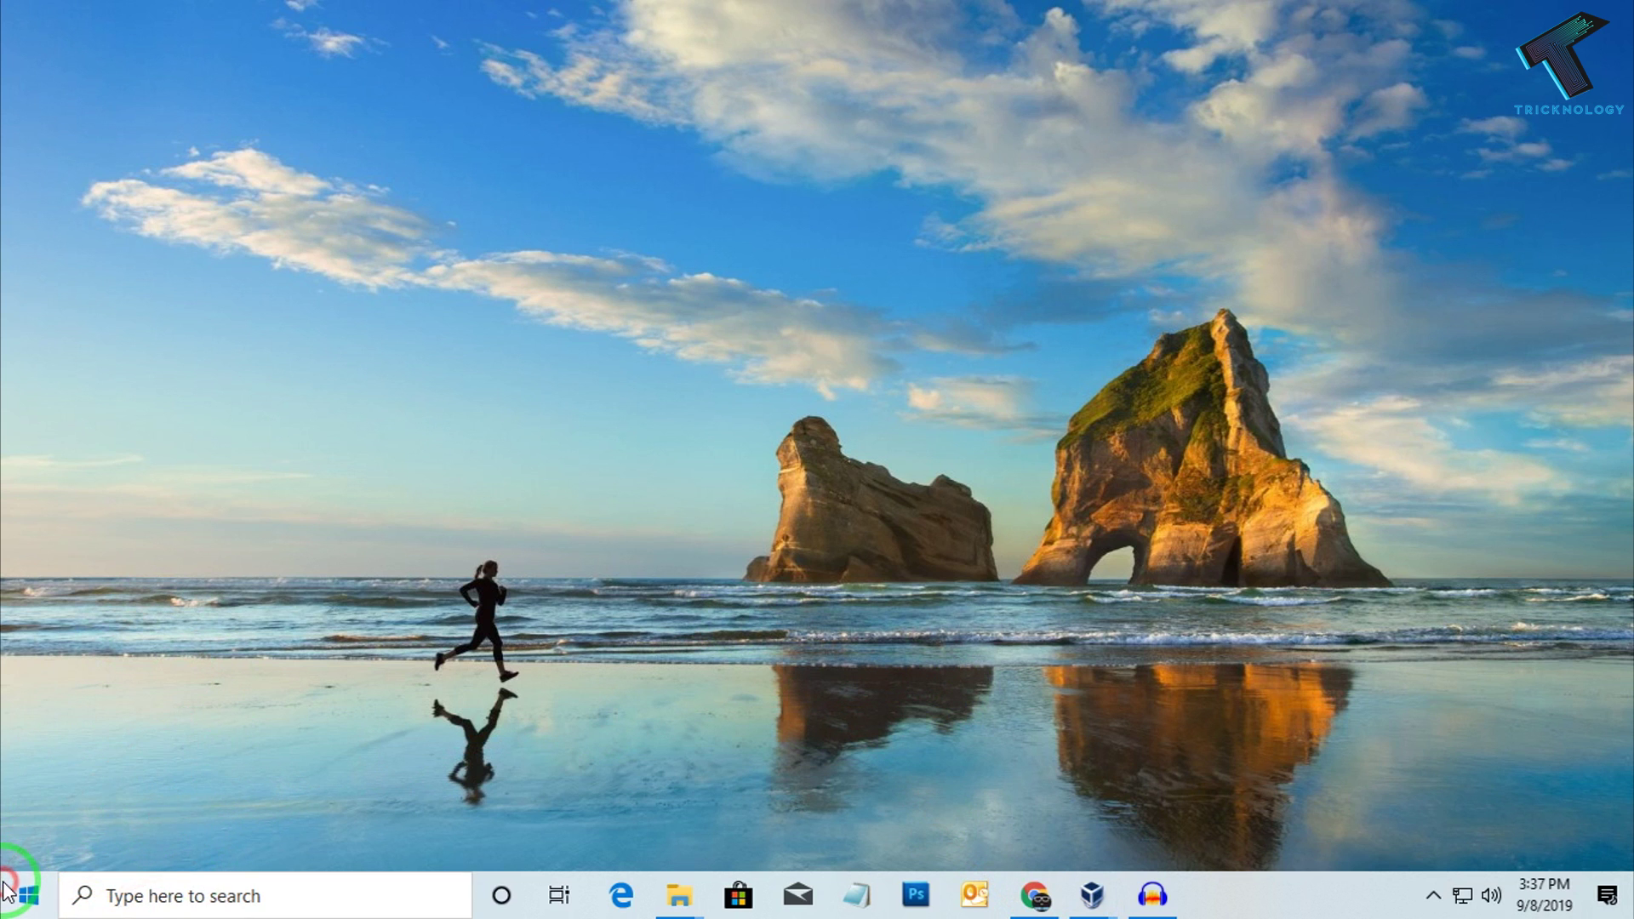
Open Remote Desktop Connection, replace the Computer name with 192.168.0.101, and connect
click(25, 894)
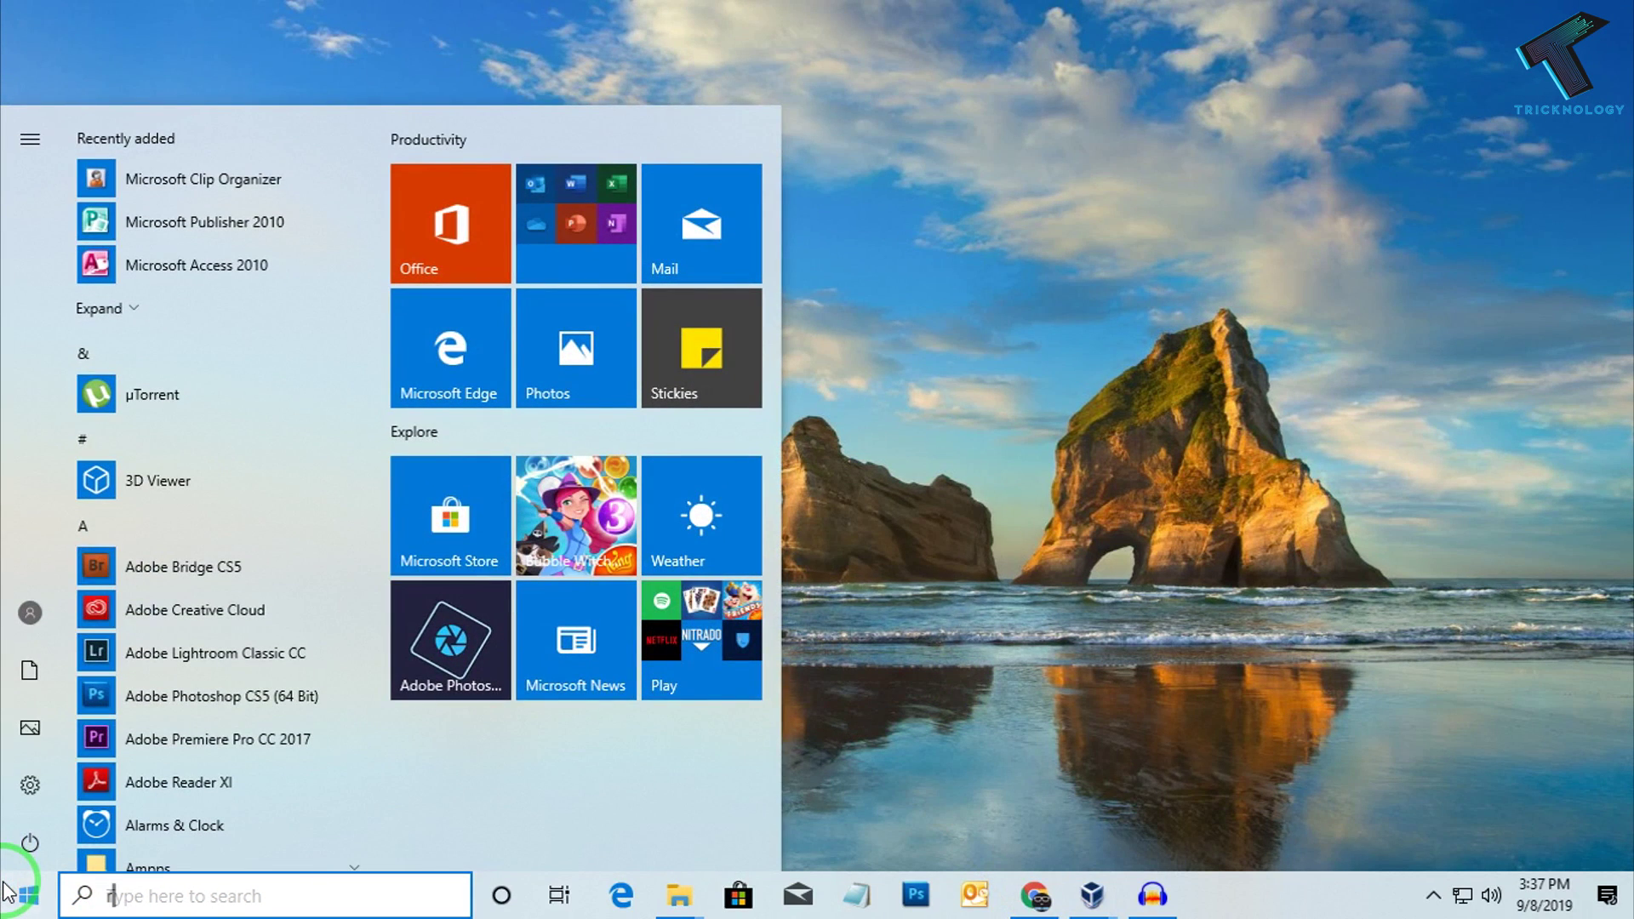
text(remote d)
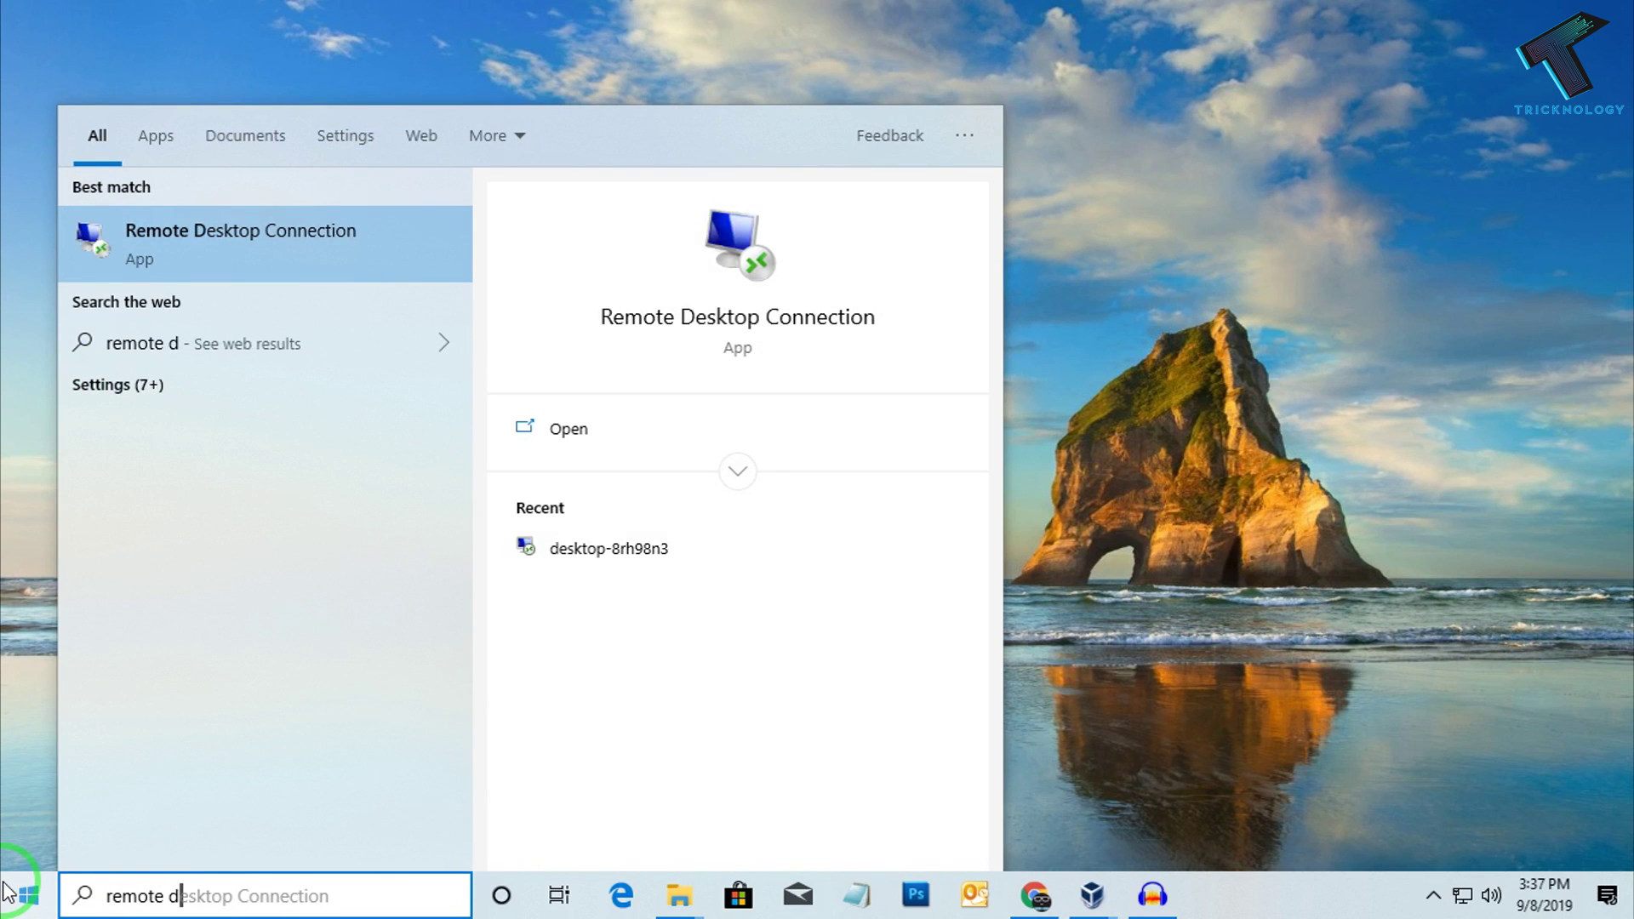
text(esktop c)
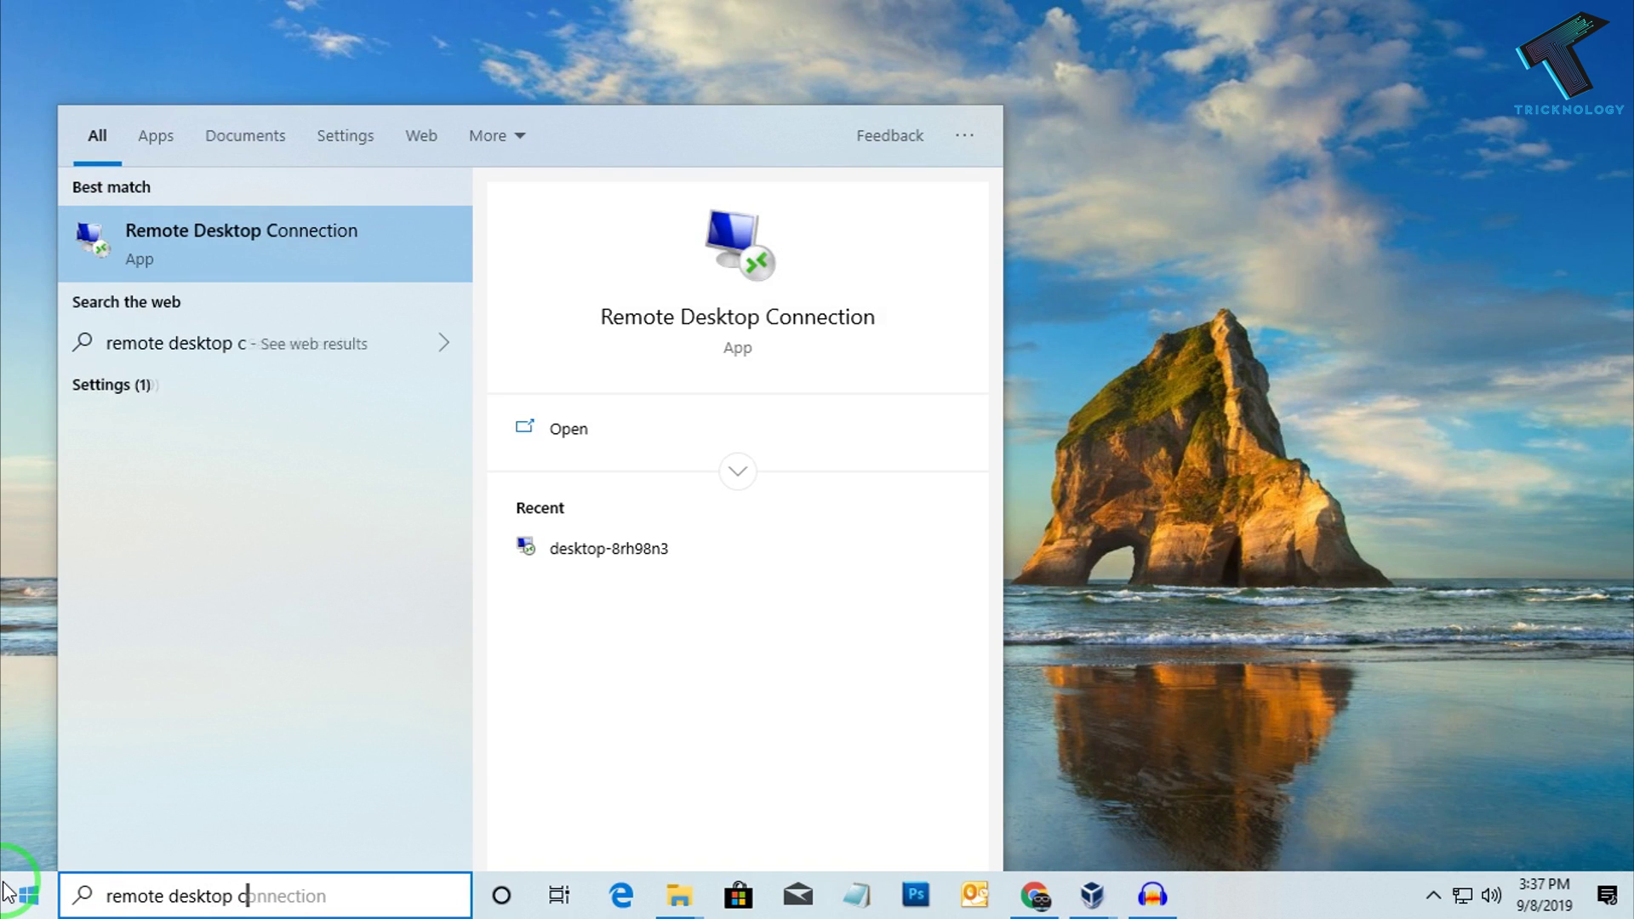
text(onnection)
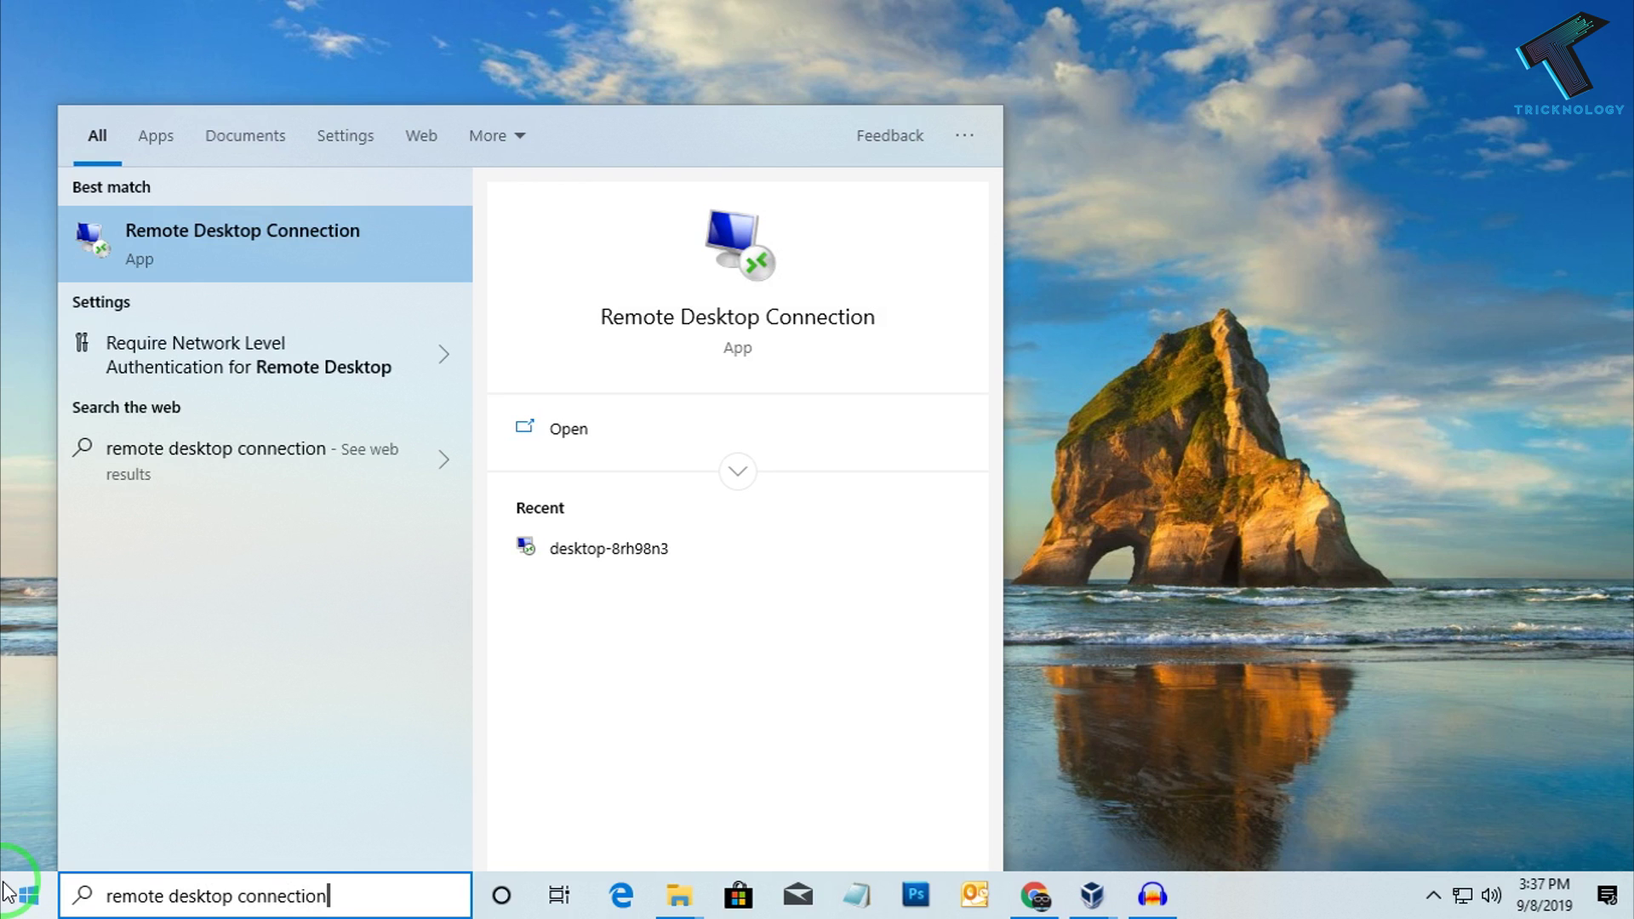
click(185, 252)
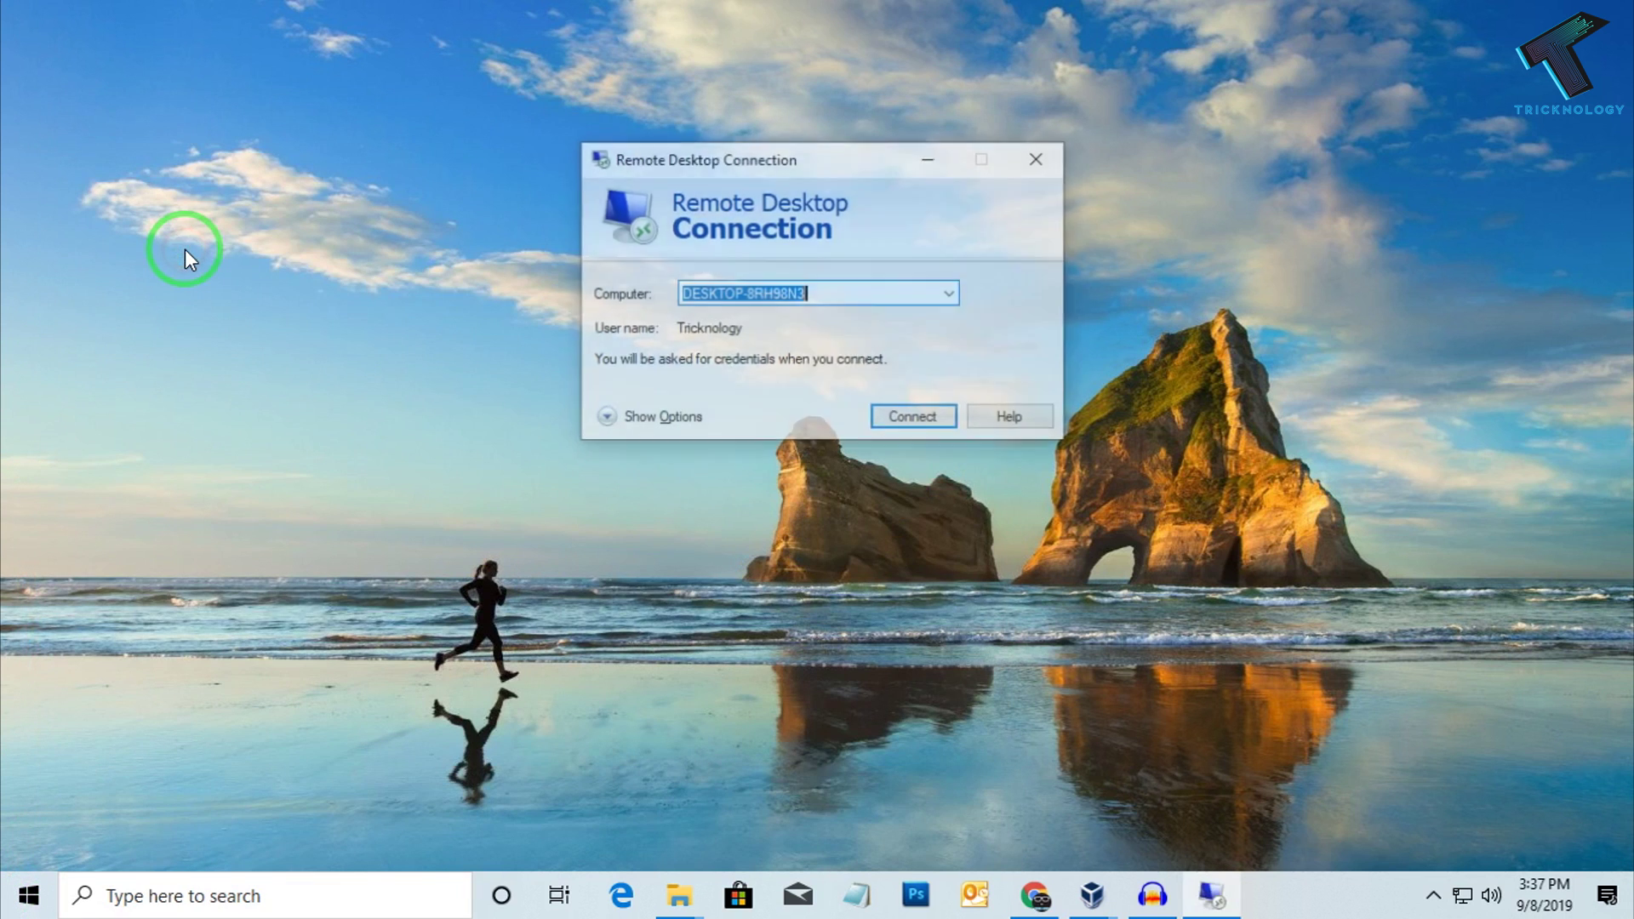
click(834, 294)
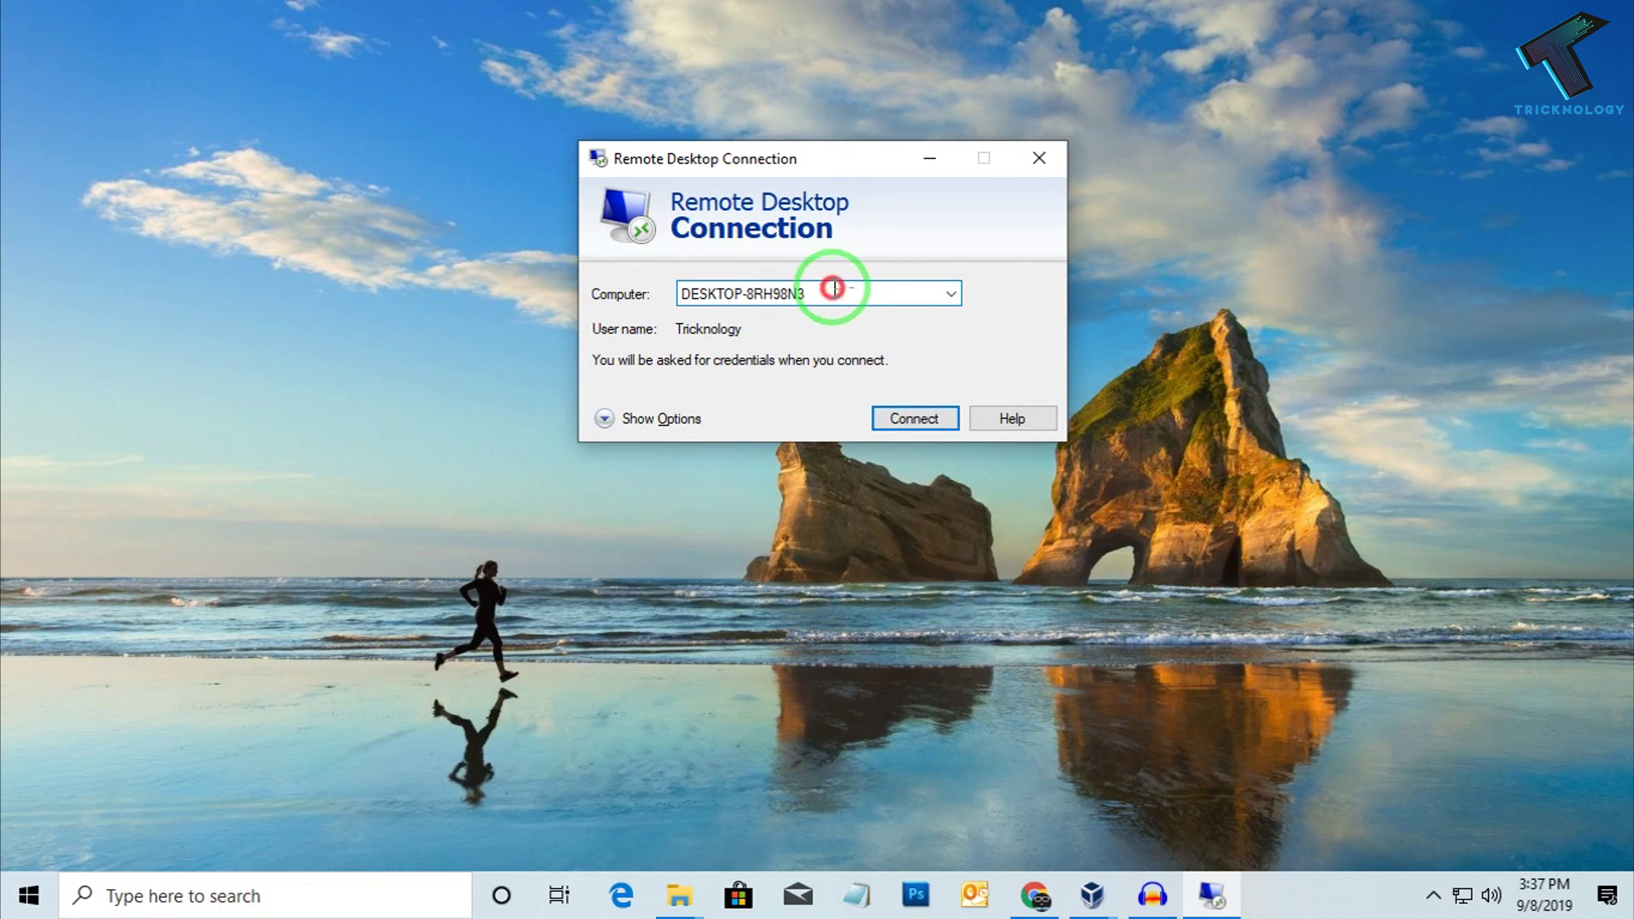
drag(834, 289, 226, 262)
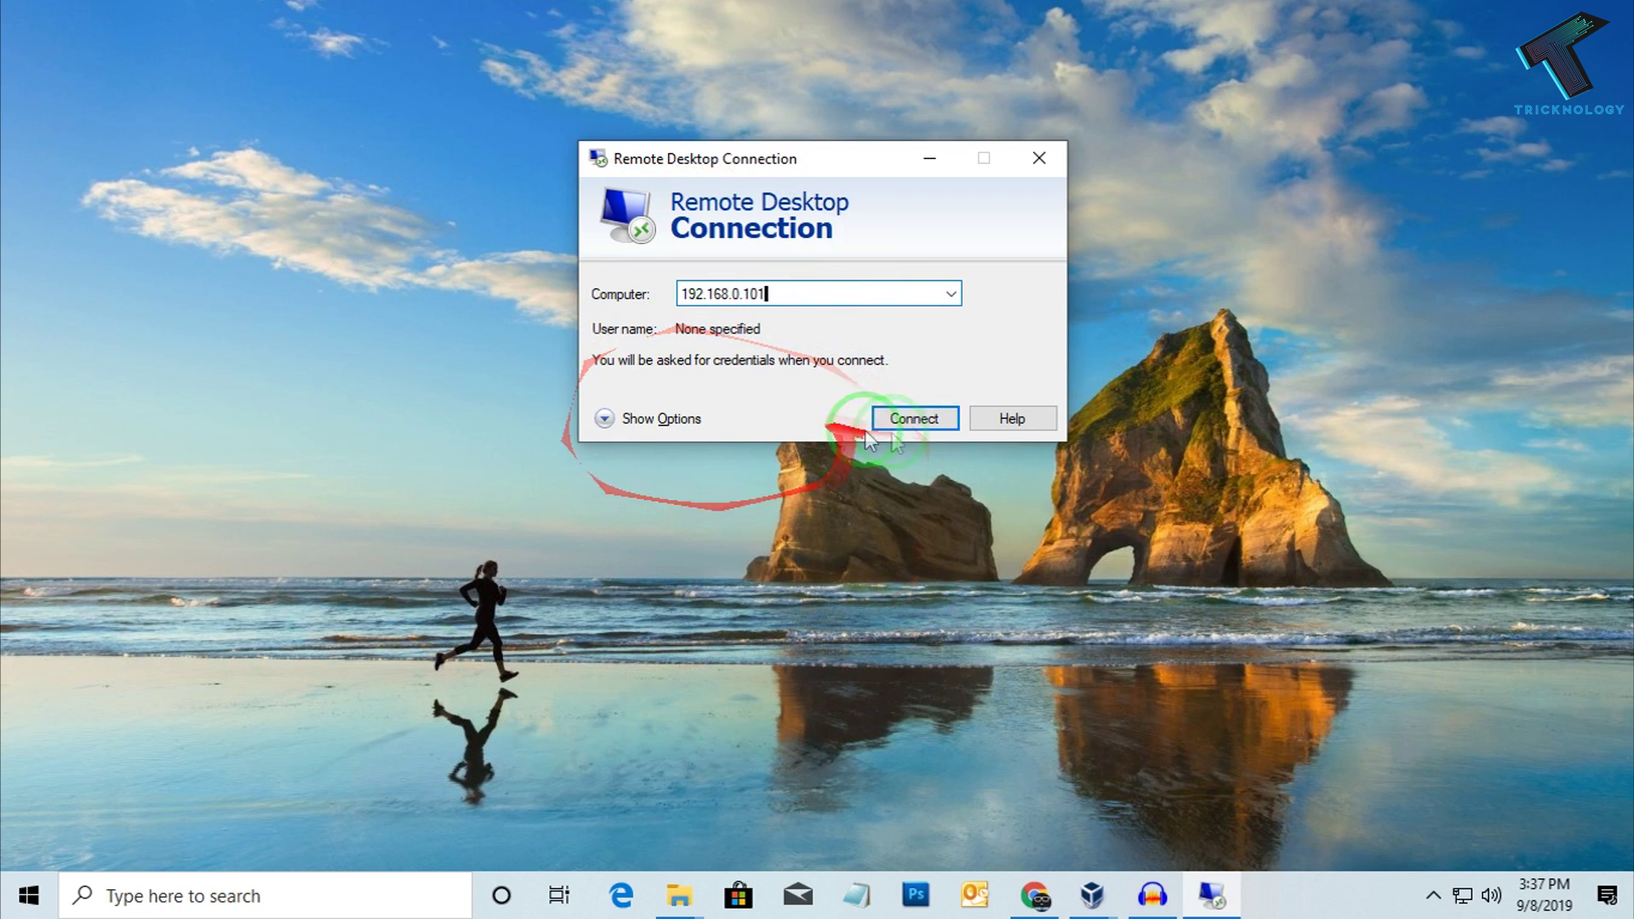
click(914, 420)
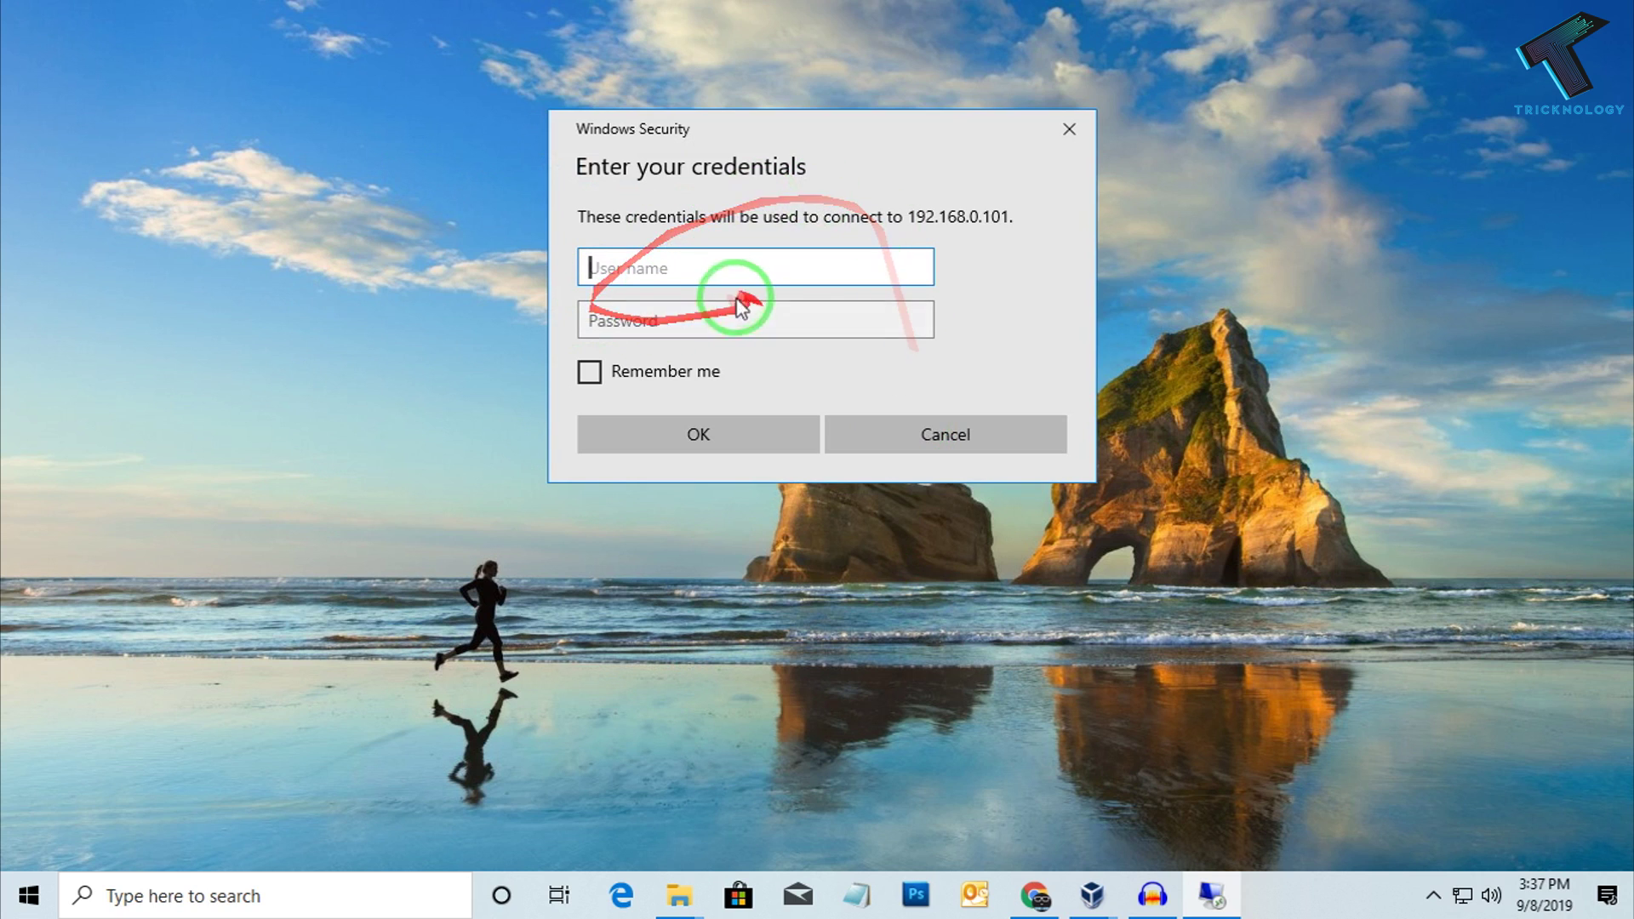
Enter the remote account's user name and password in Windows Security and submit them
click(722, 274)
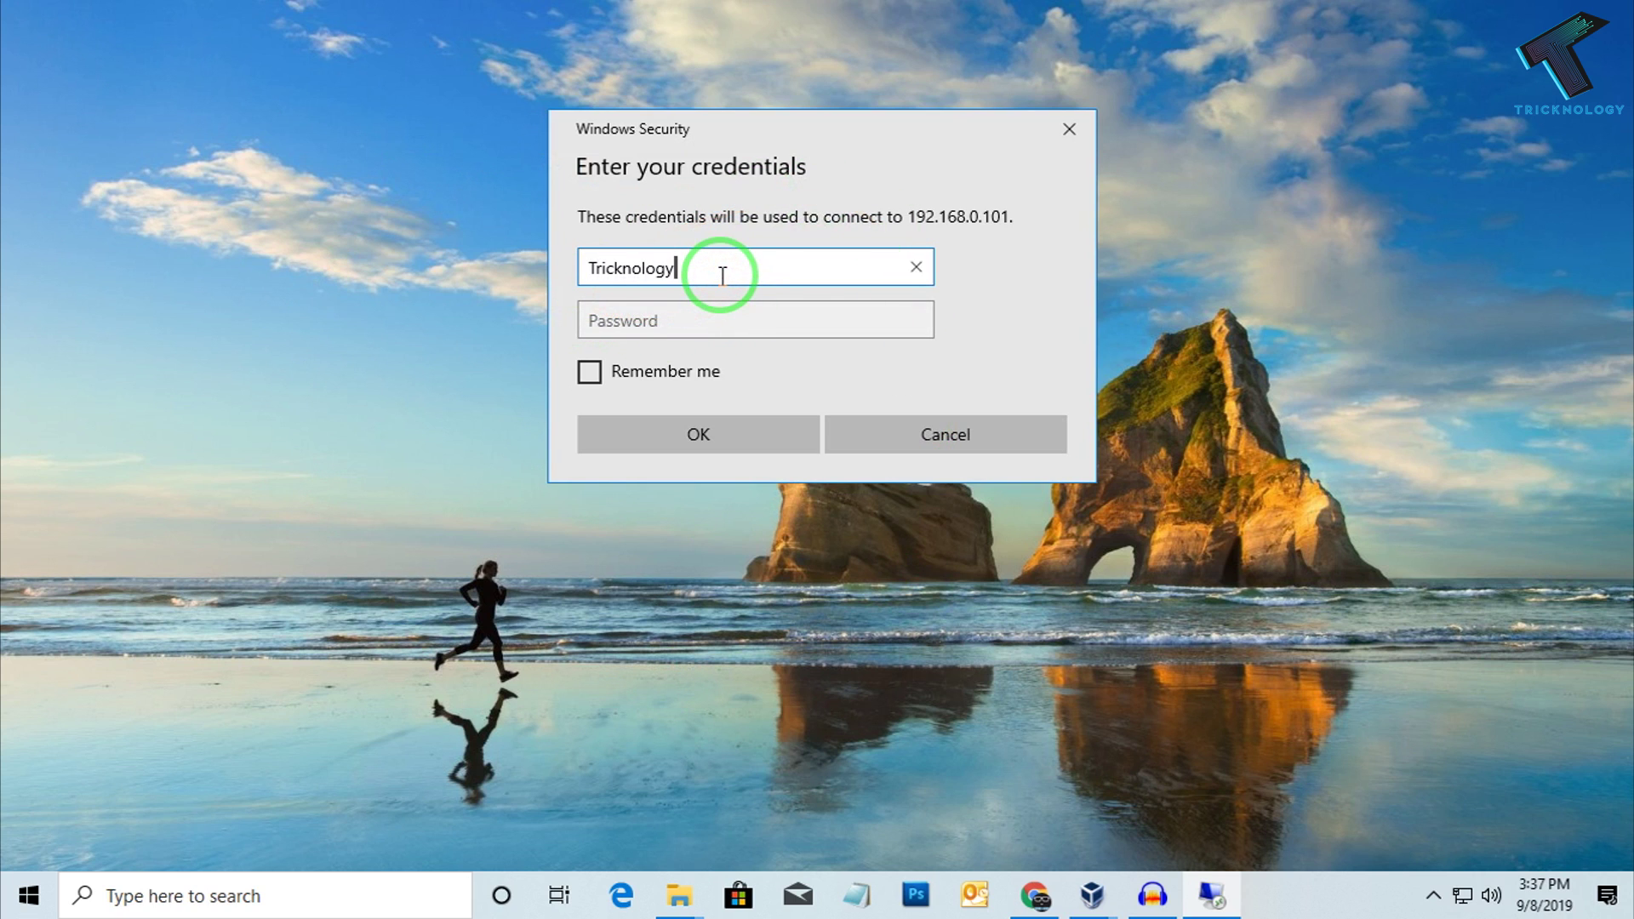
drag(758, 273, 273, 274)
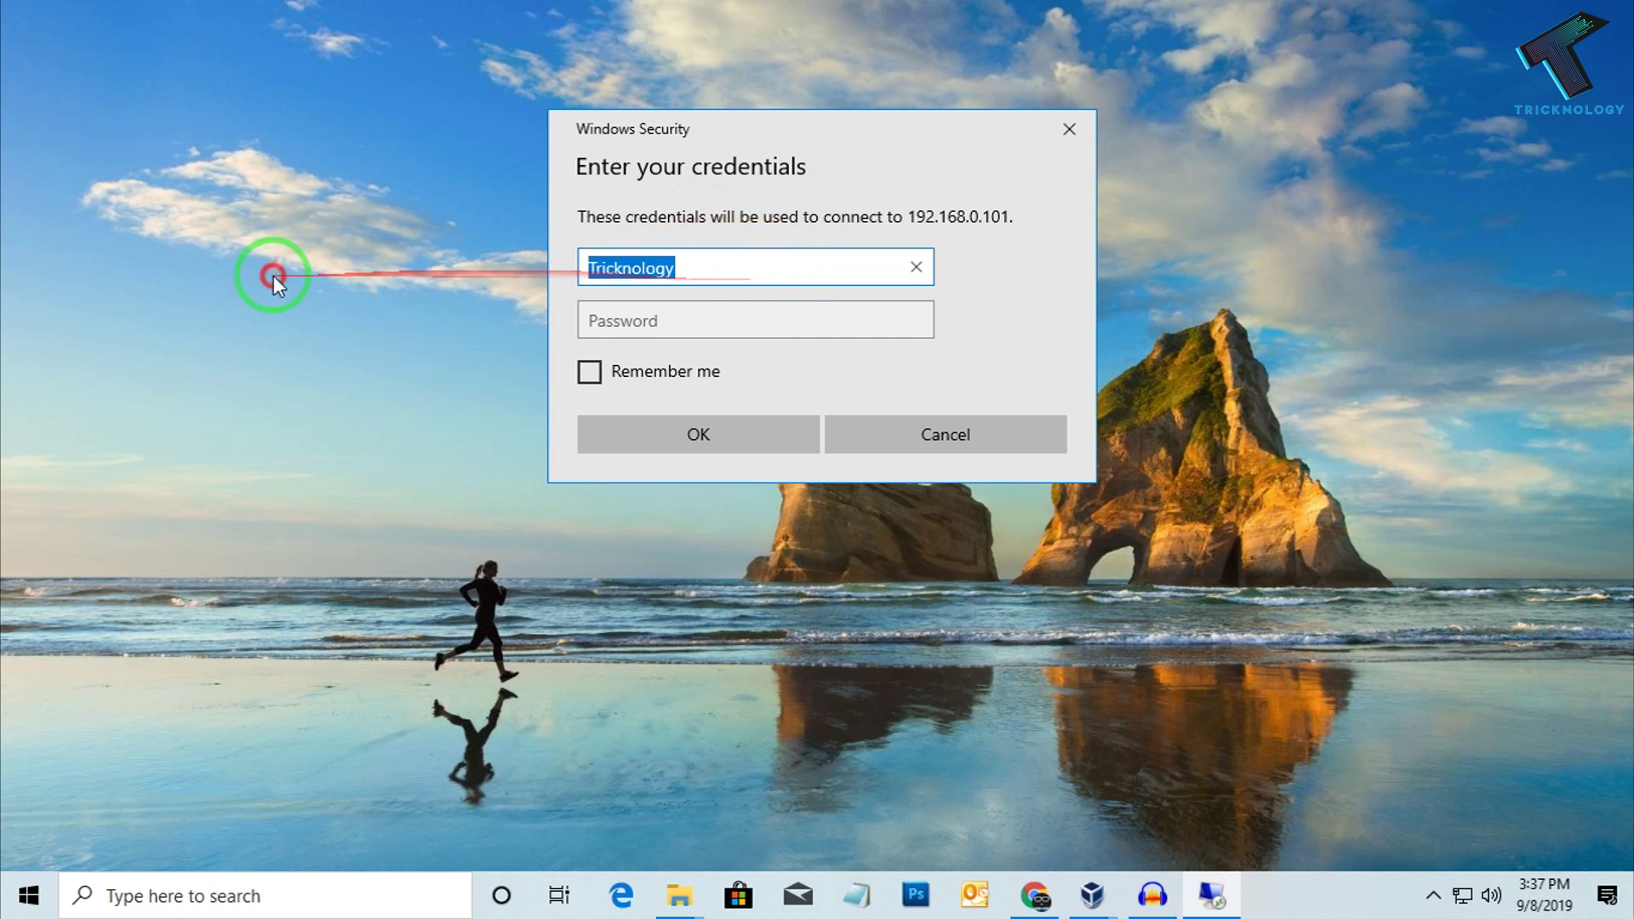
click(680, 336)
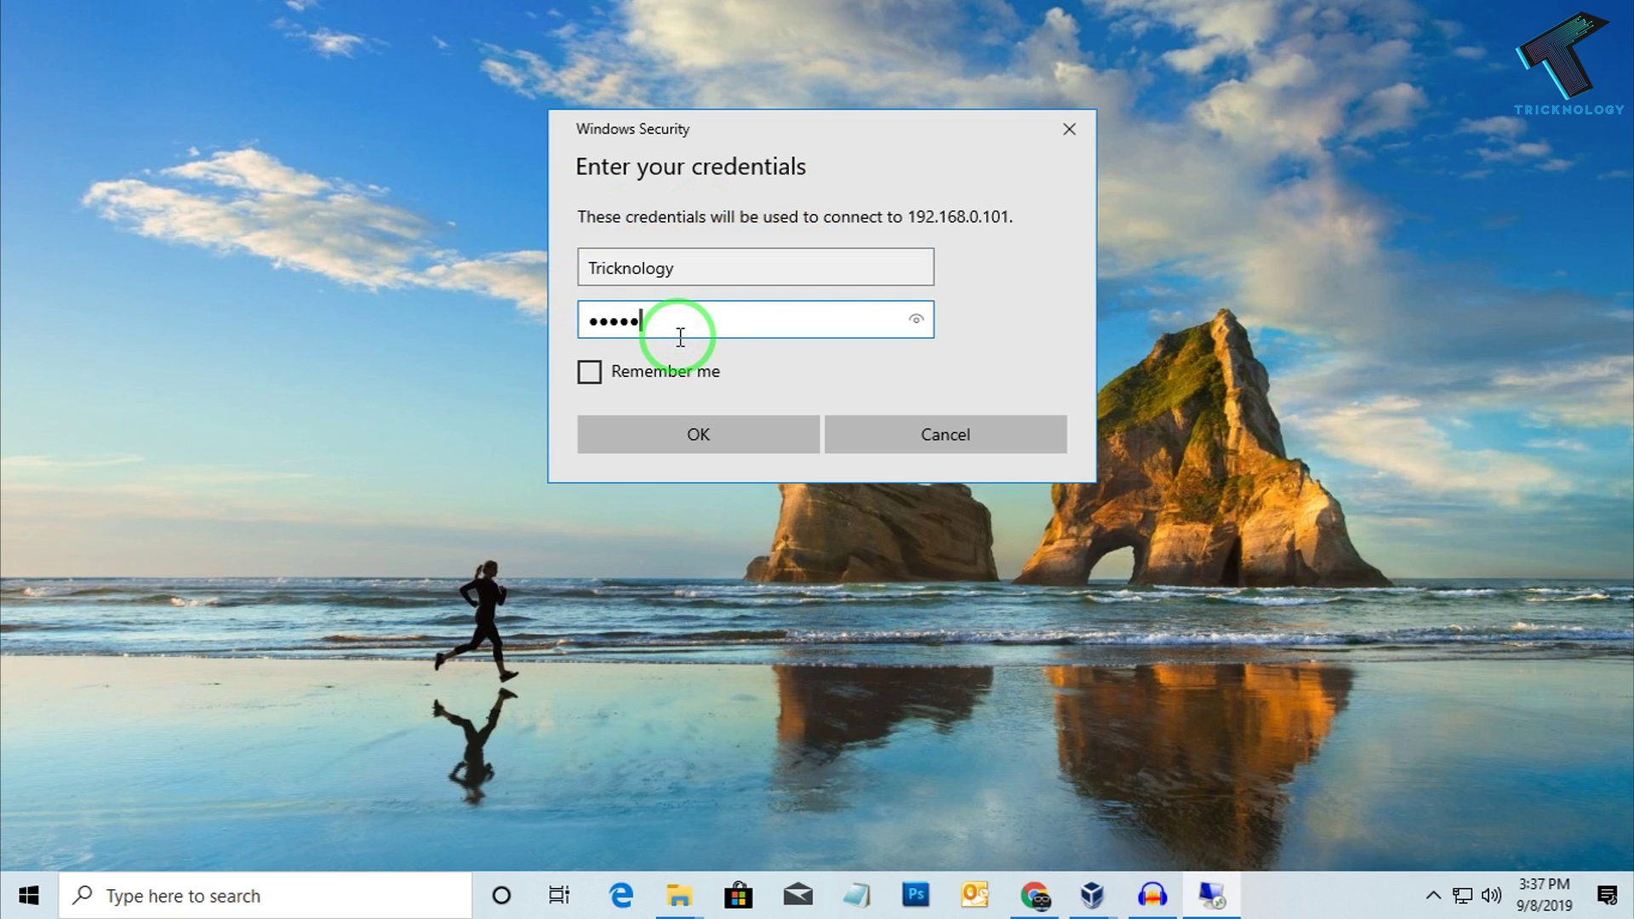
drag(680, 336, 310, 325)
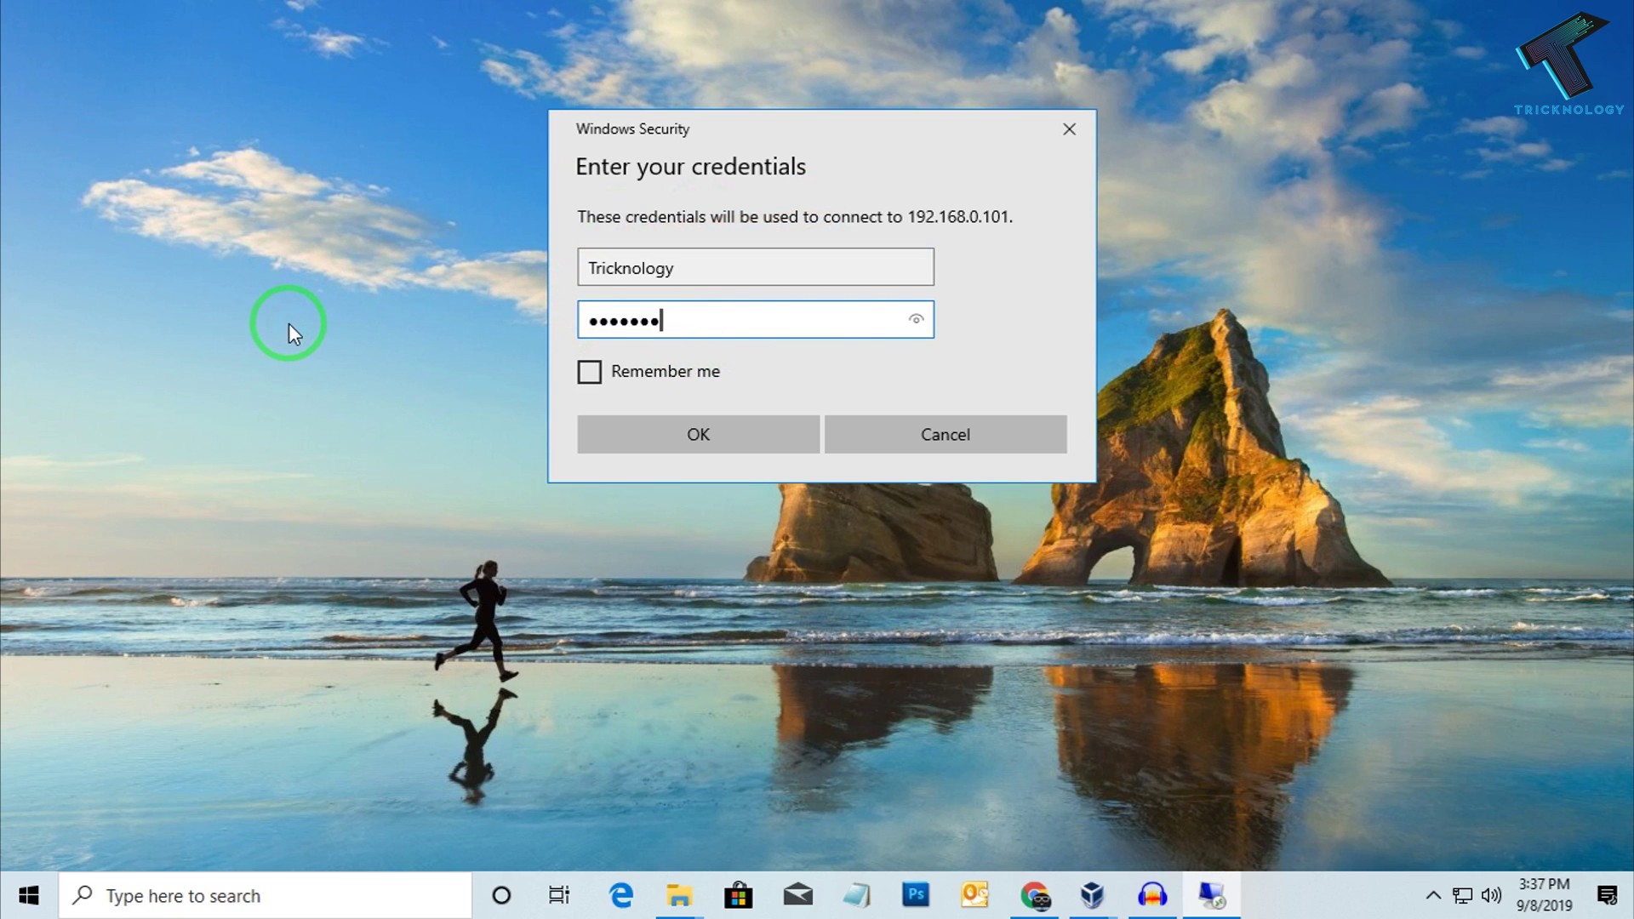
text(*)
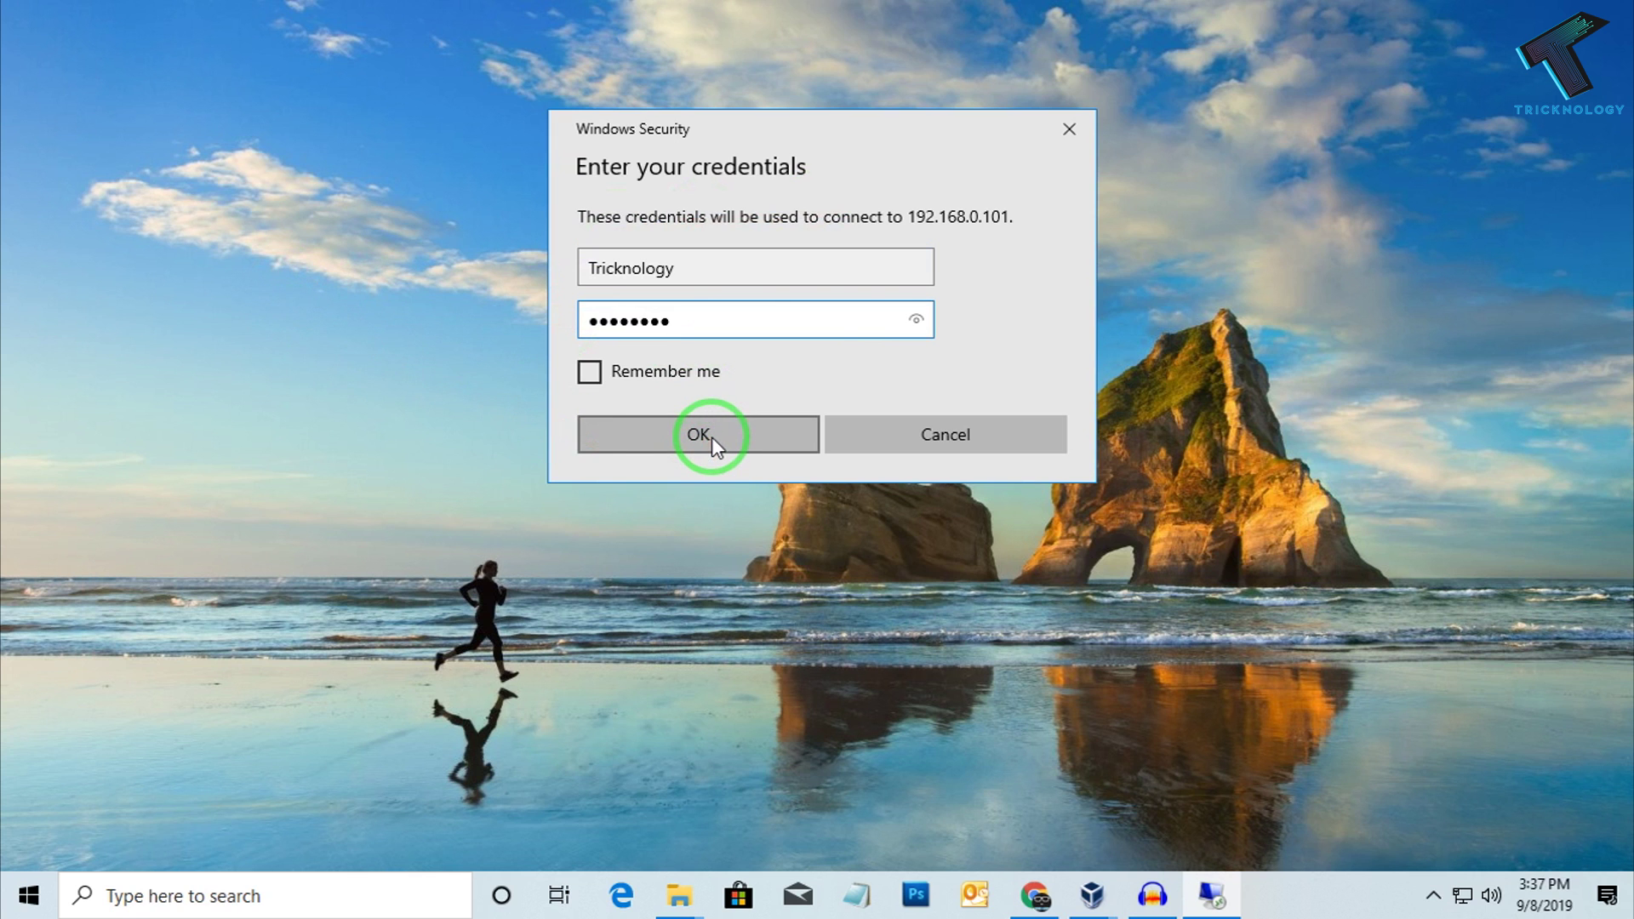
click(712, 437)
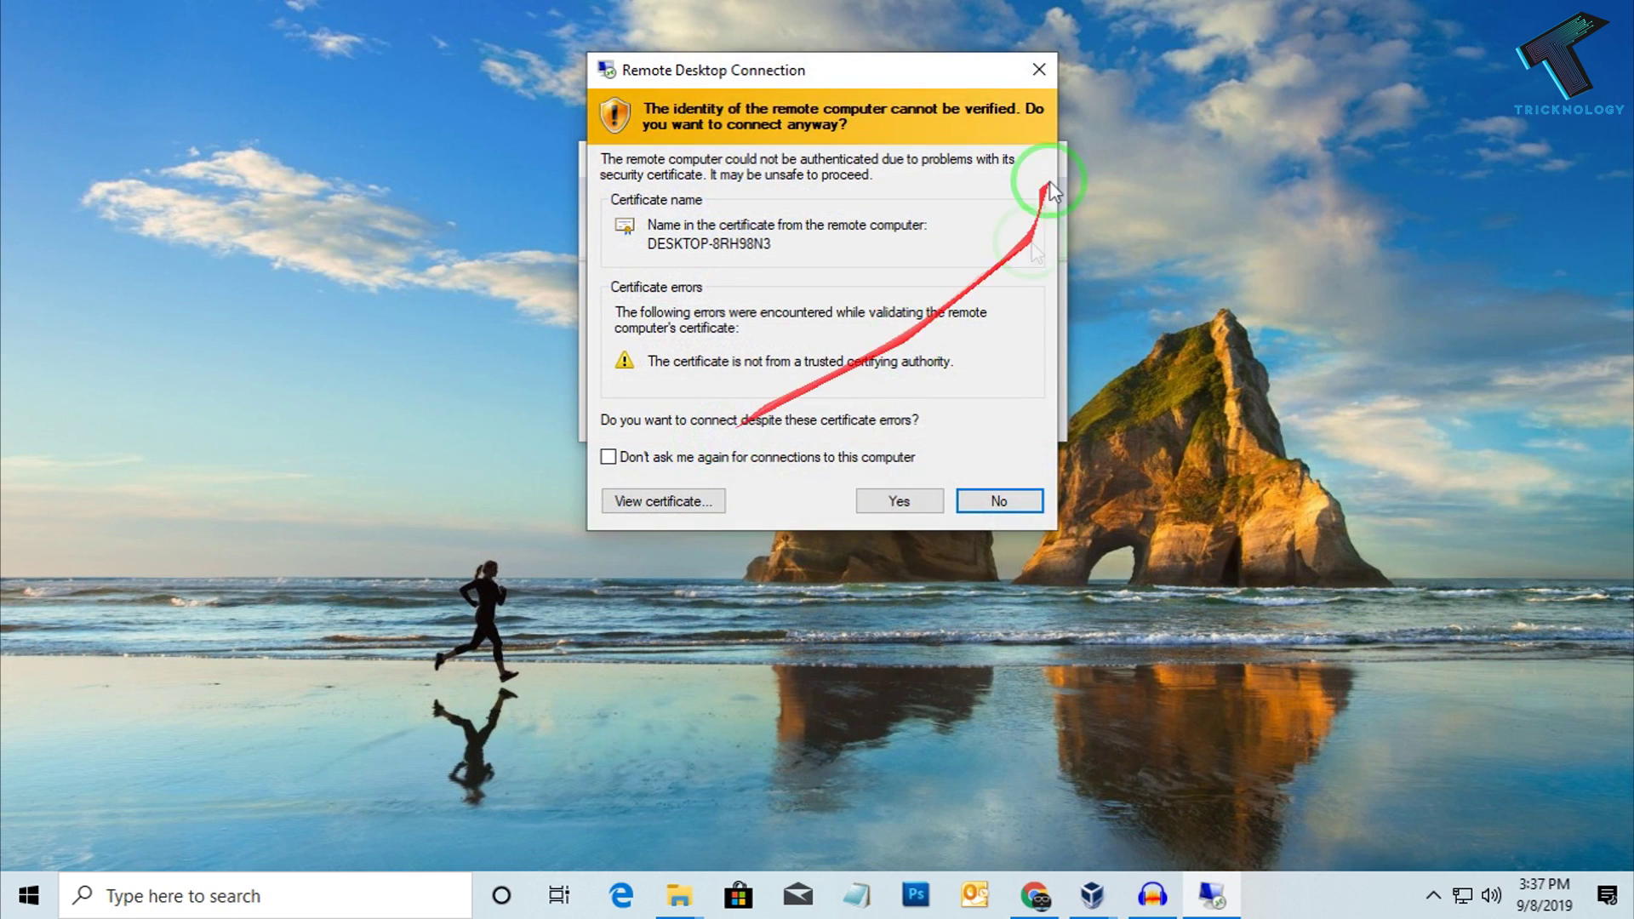
Accept the certificate warning and reposition the remote session window
click(908, 508)
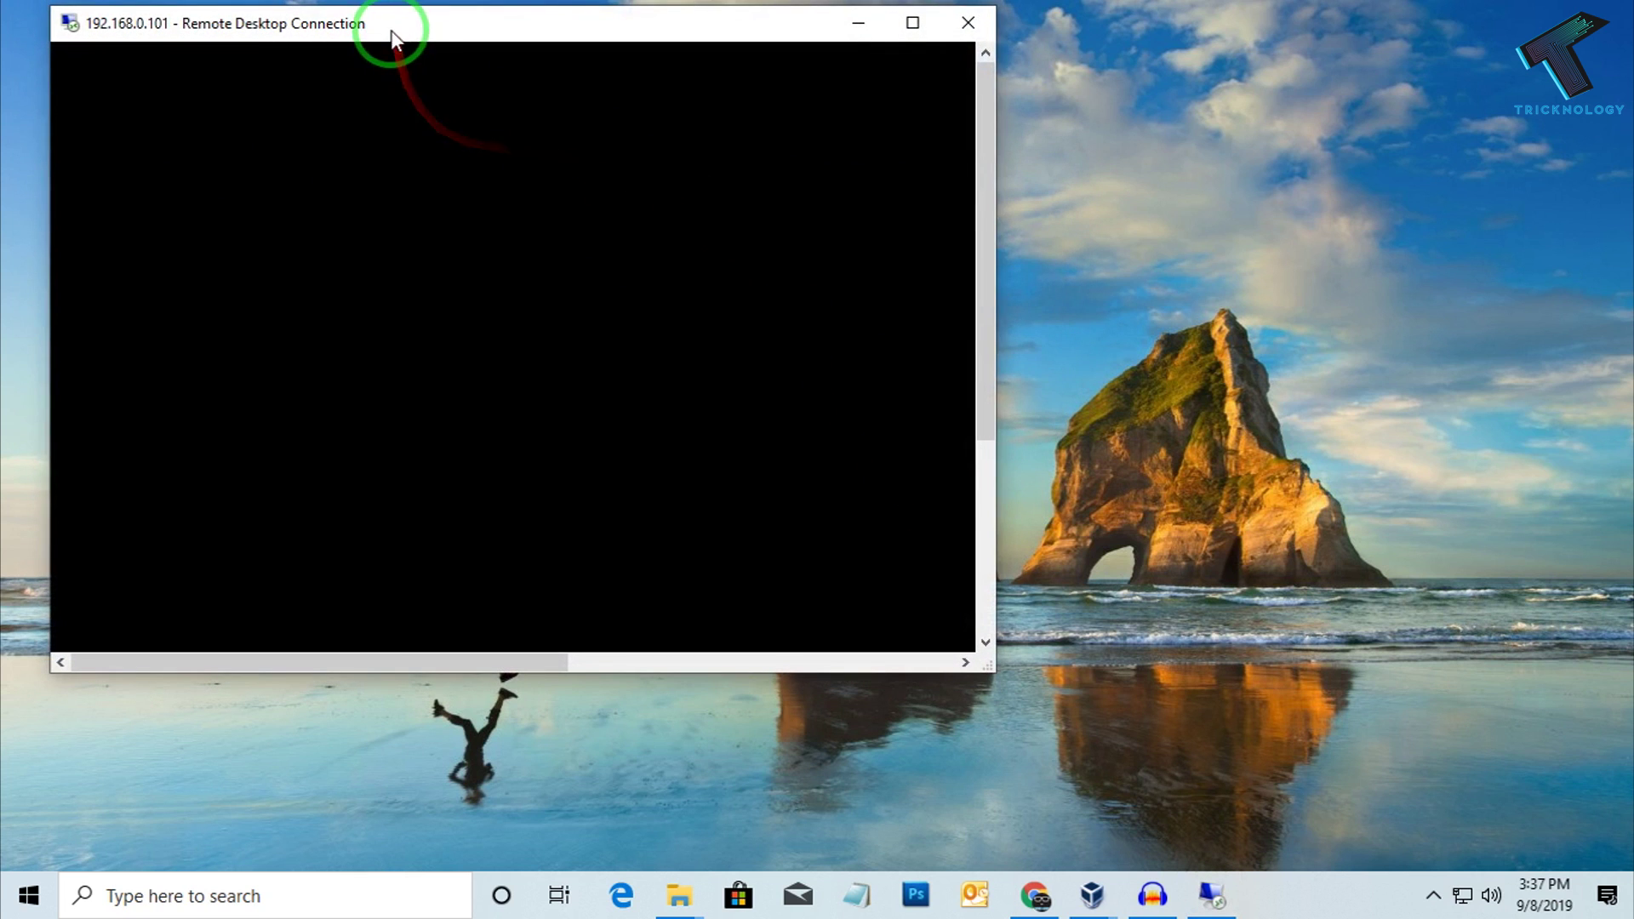
drag(391, 37, 531, 57)
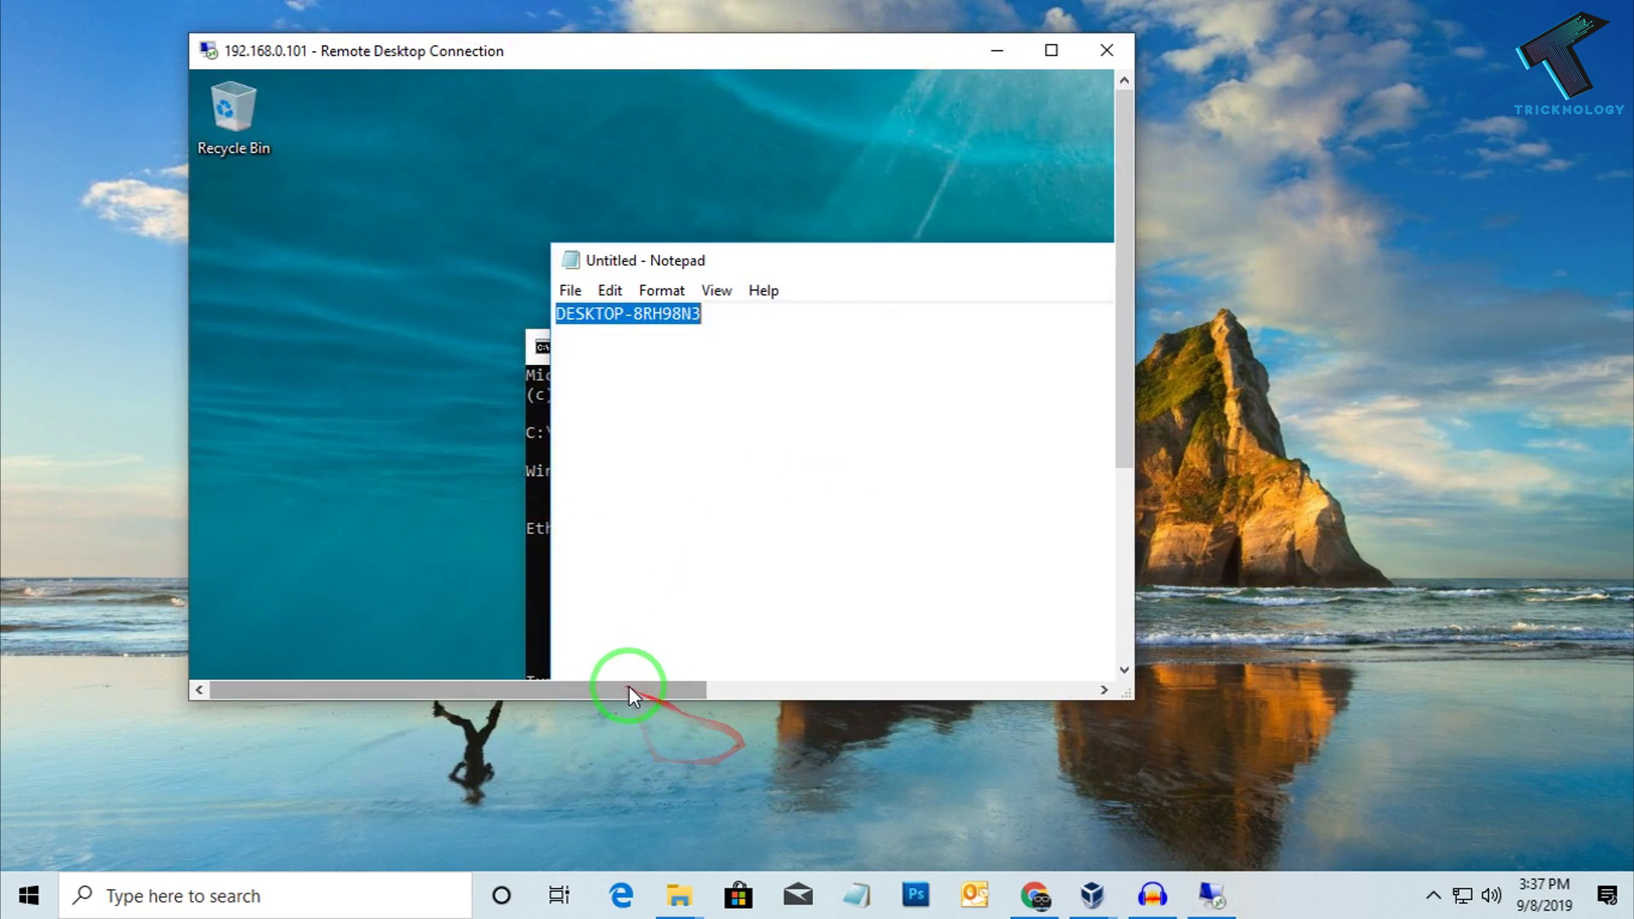
drag(630, 686, 639, 692)
Expand the 192.168.0.101 session to full screen, showing the remote Notepad note
drag(1128, 284, 1152, 551)
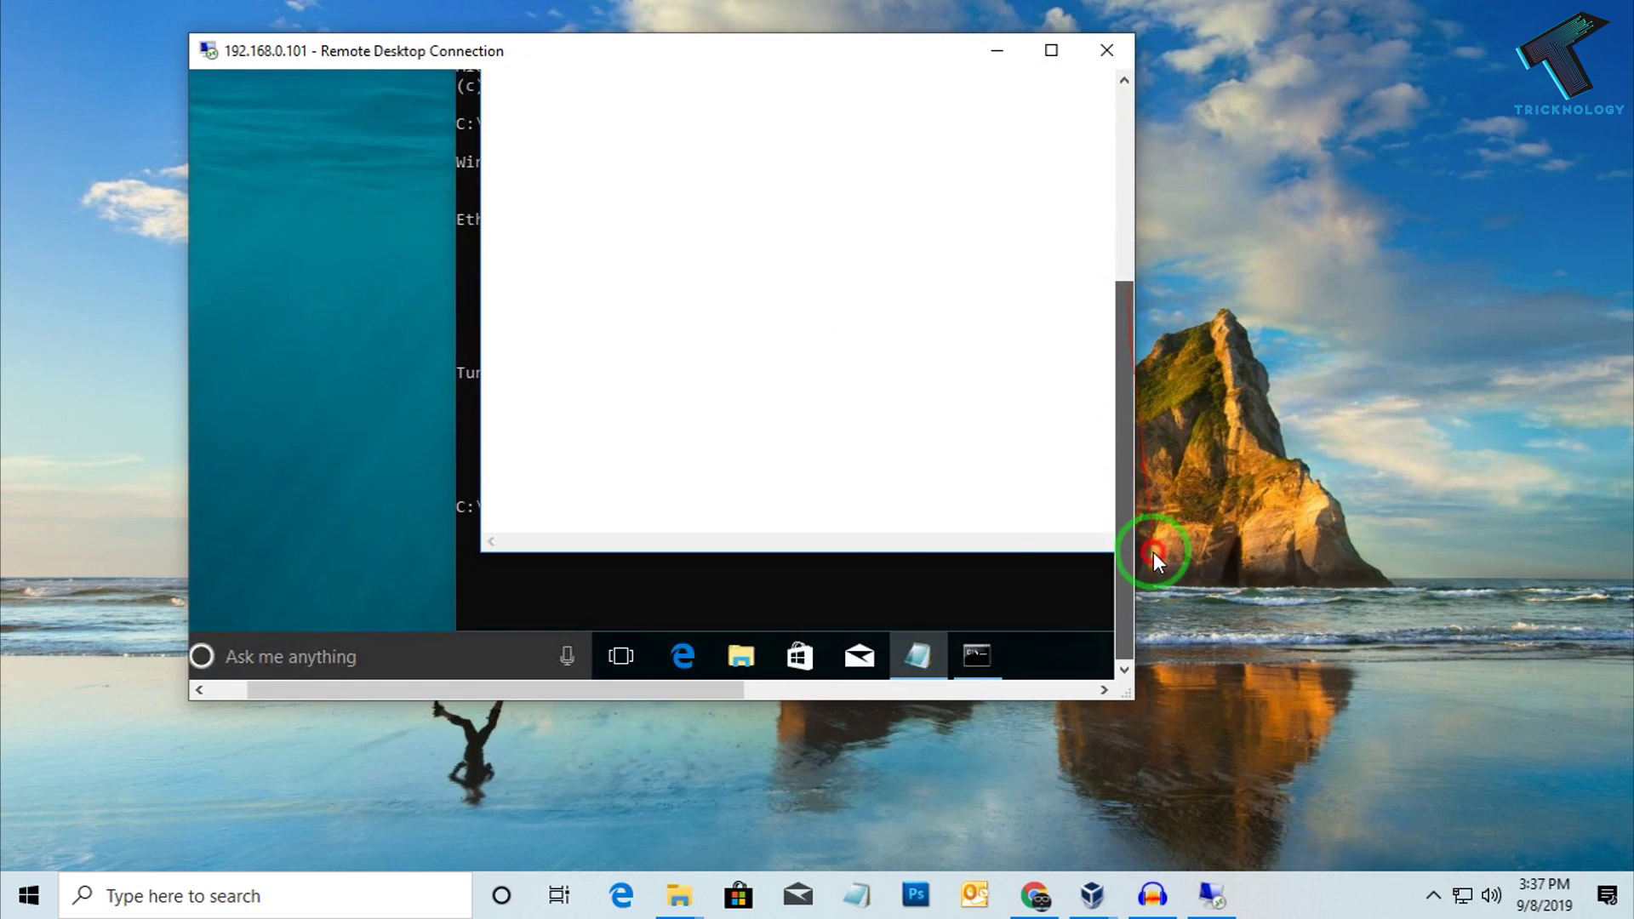
drag(451, 690, 332, 642)
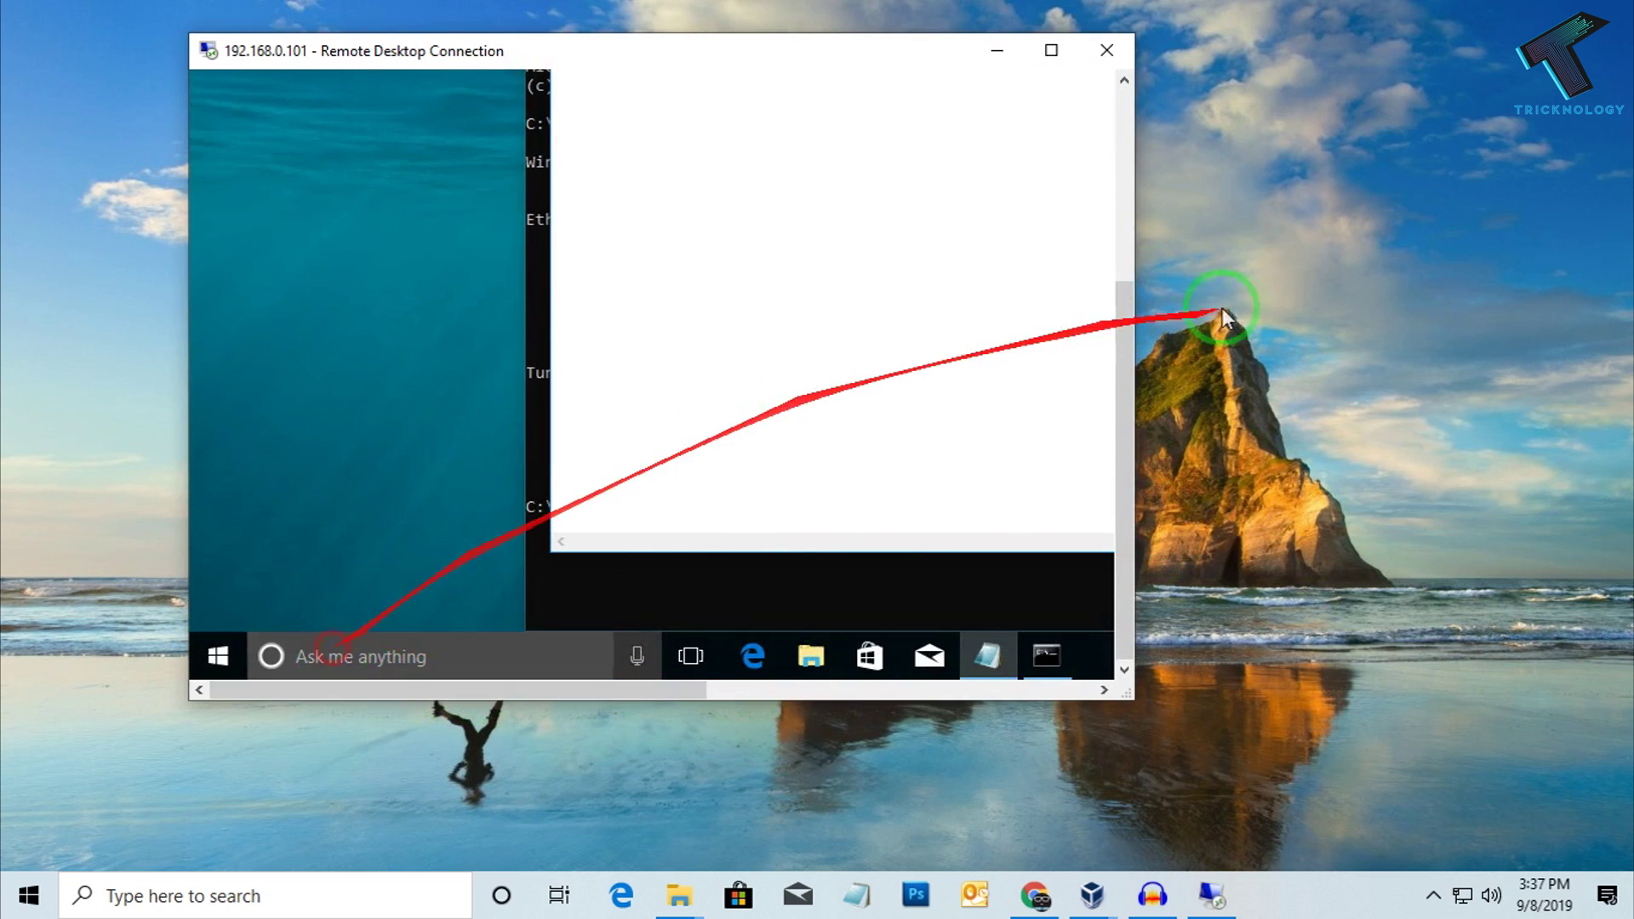
double_click(911, 51)
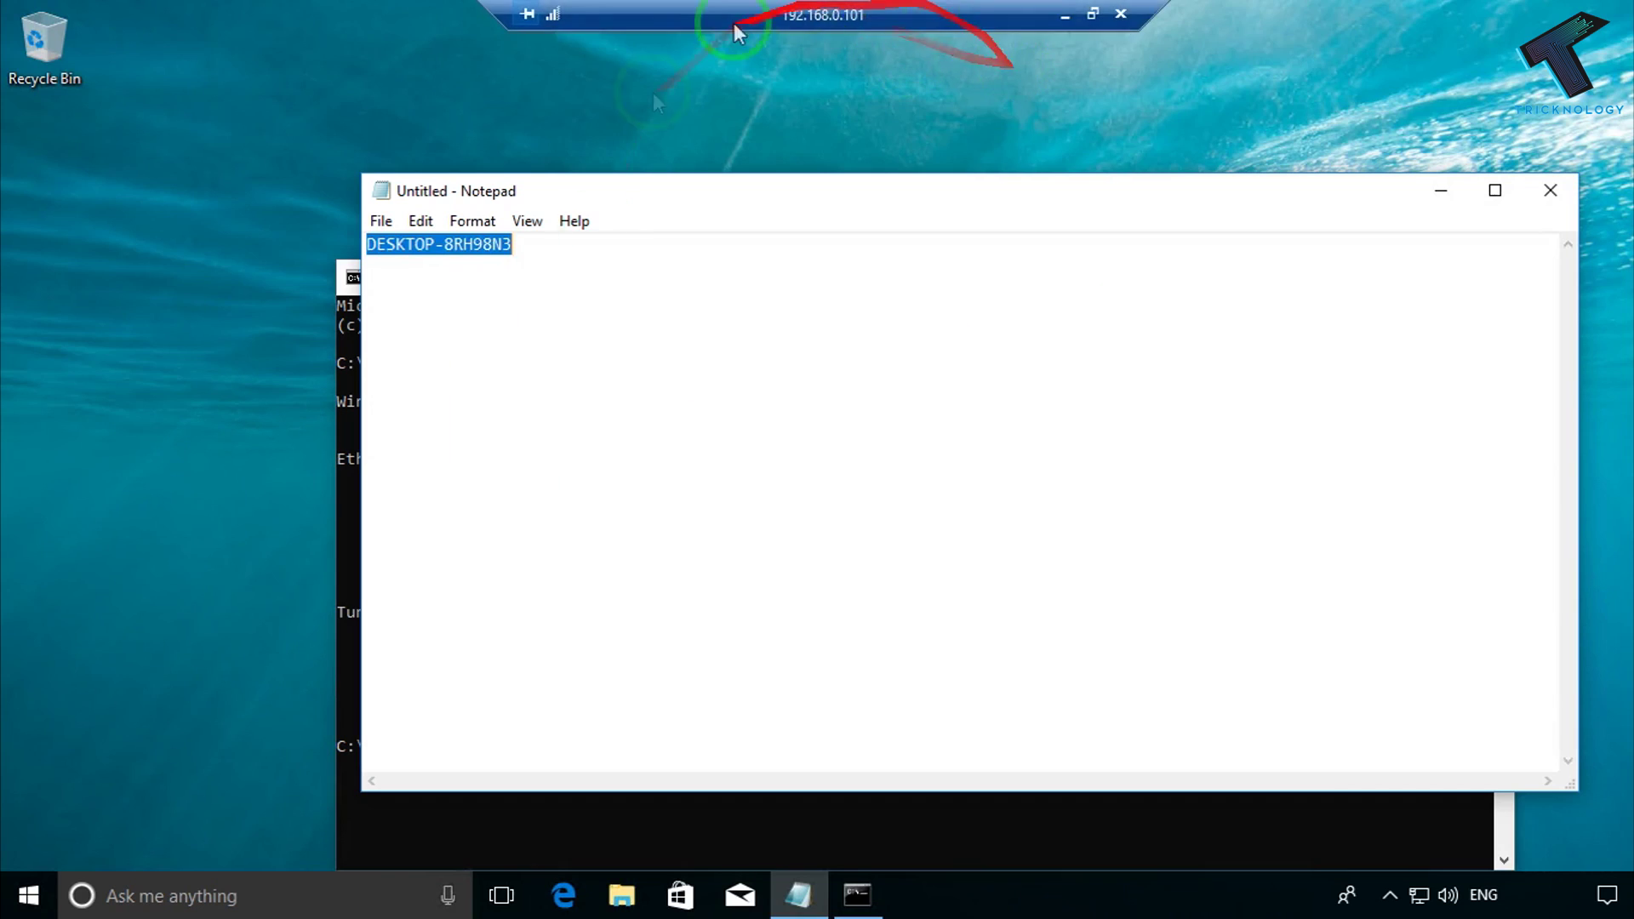